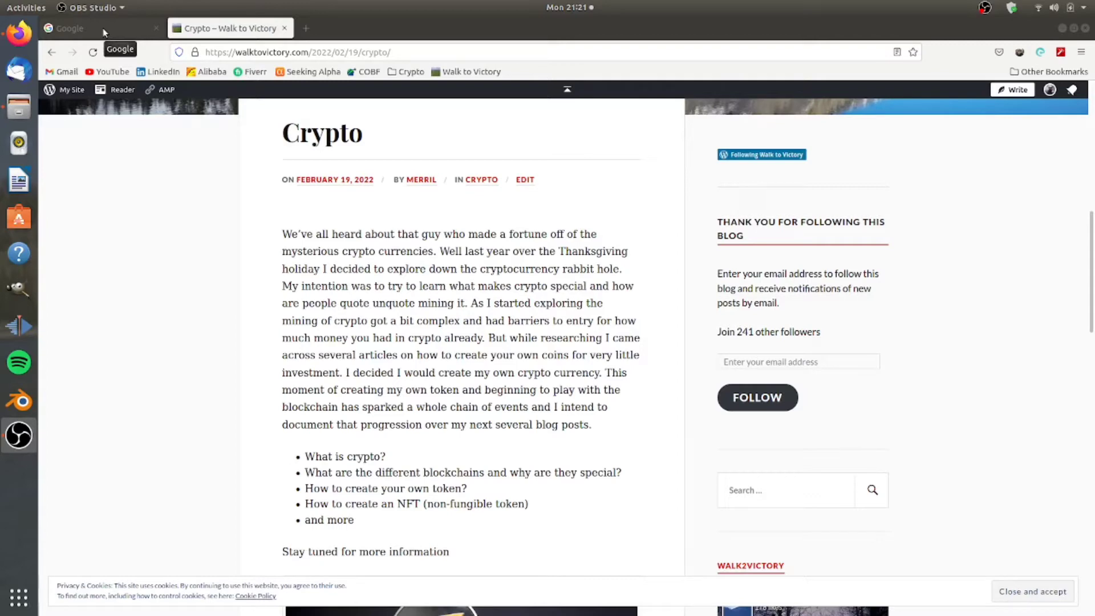
Search Google for 'metamask' and open the official metamask.io website.
click(104, 30)
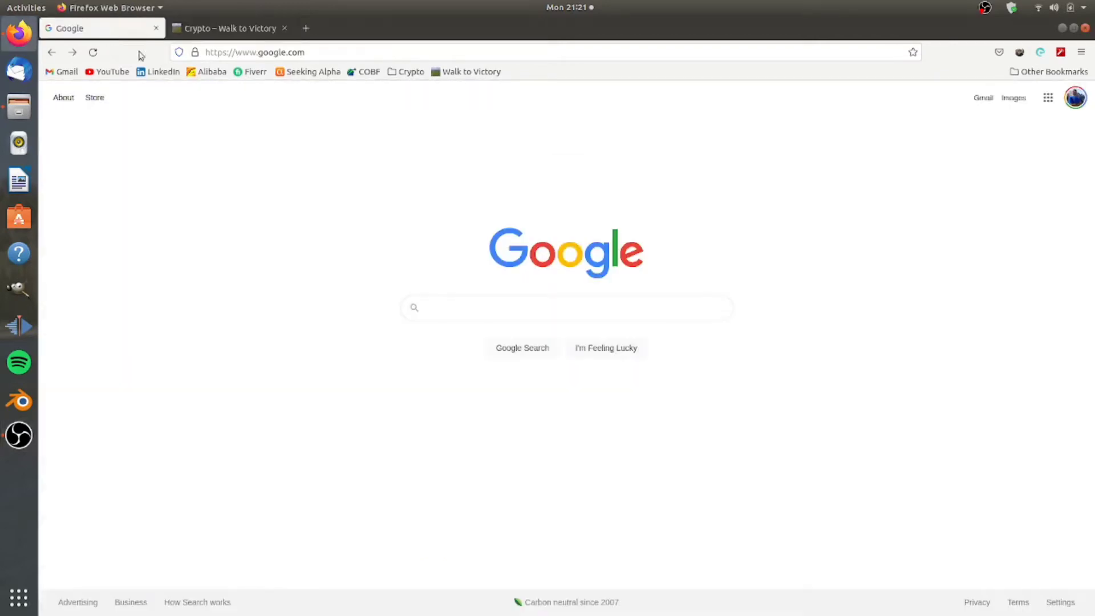
click(479, 303)
text(met)
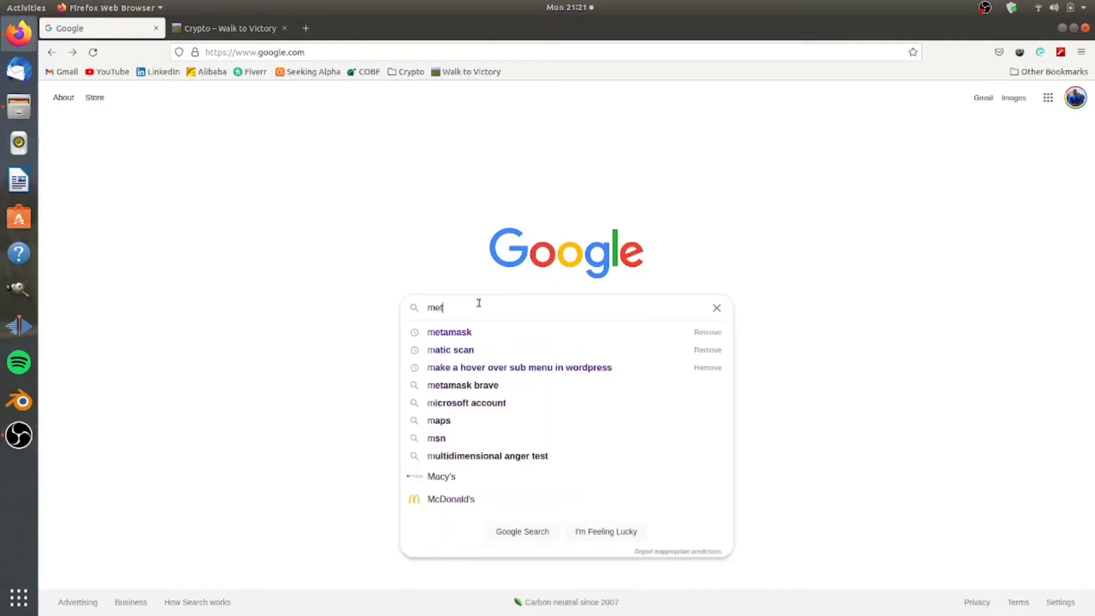
text(amask)
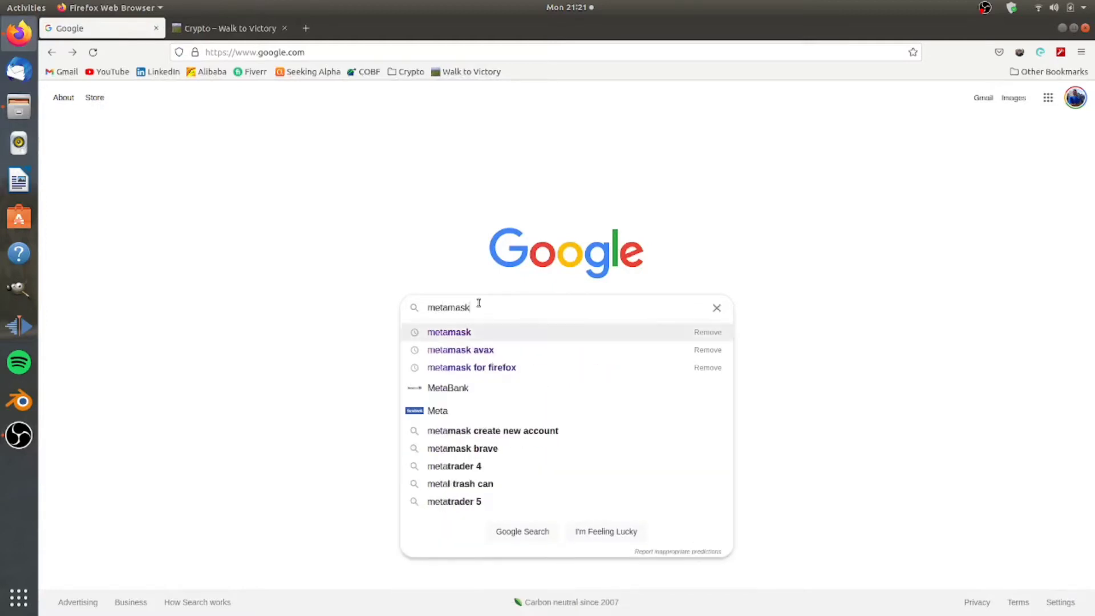
key(Return)
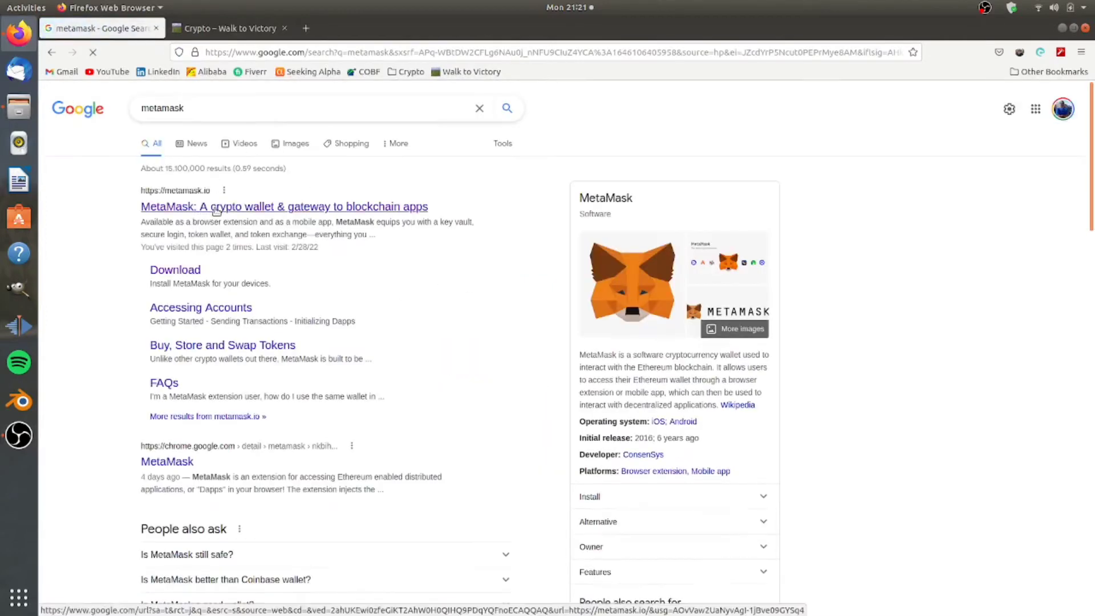
click(214, 209)
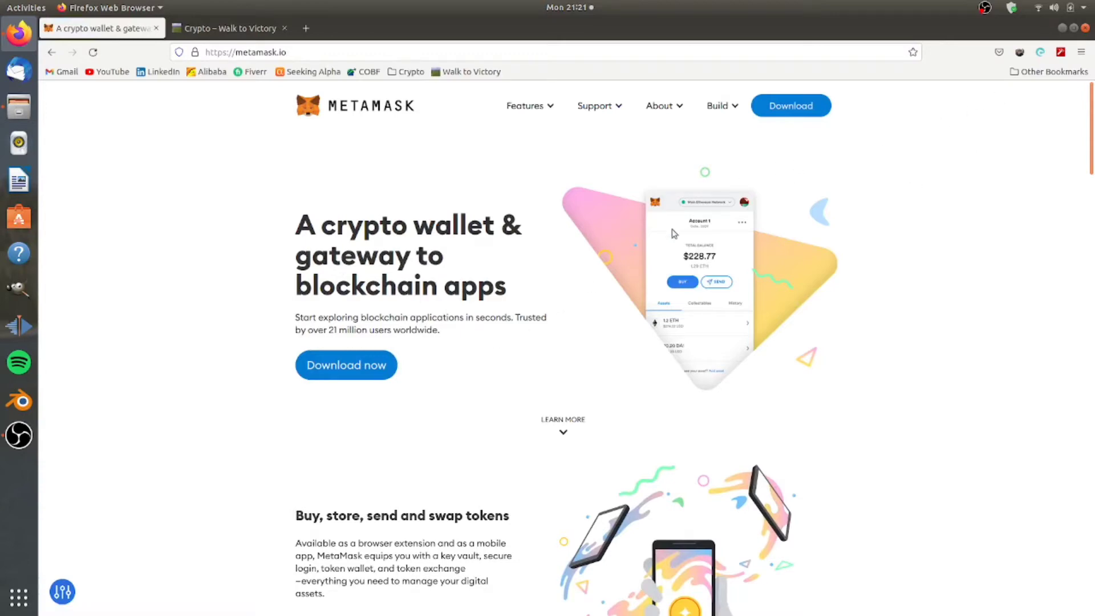
Go to the MetaMask download page and choose the Firefox version under Supported Browsers.
click(380, 368)
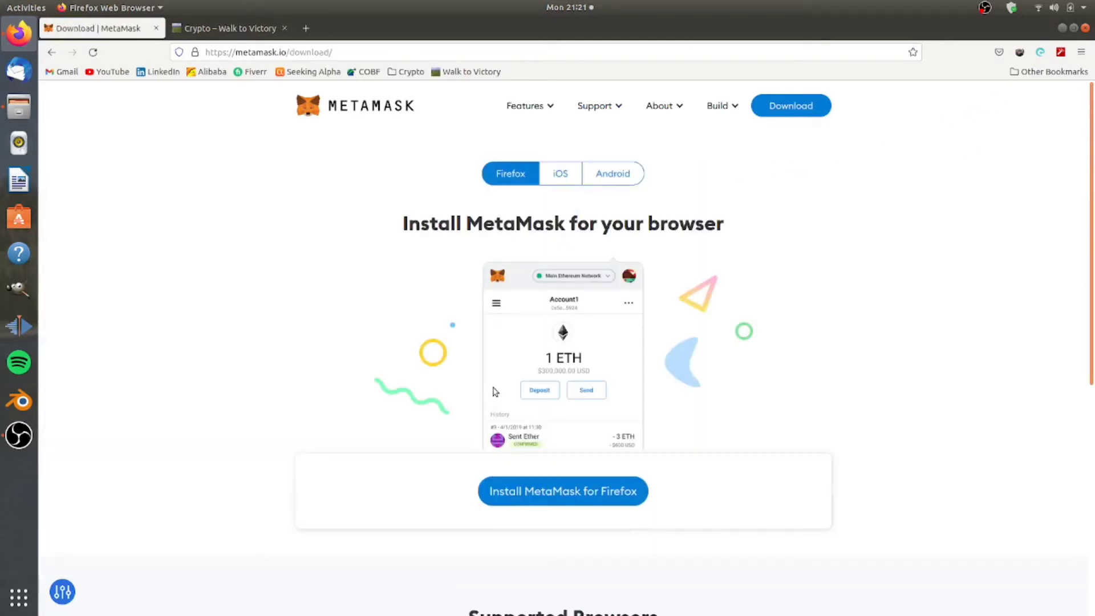
scroll(433, 376, down, 5)
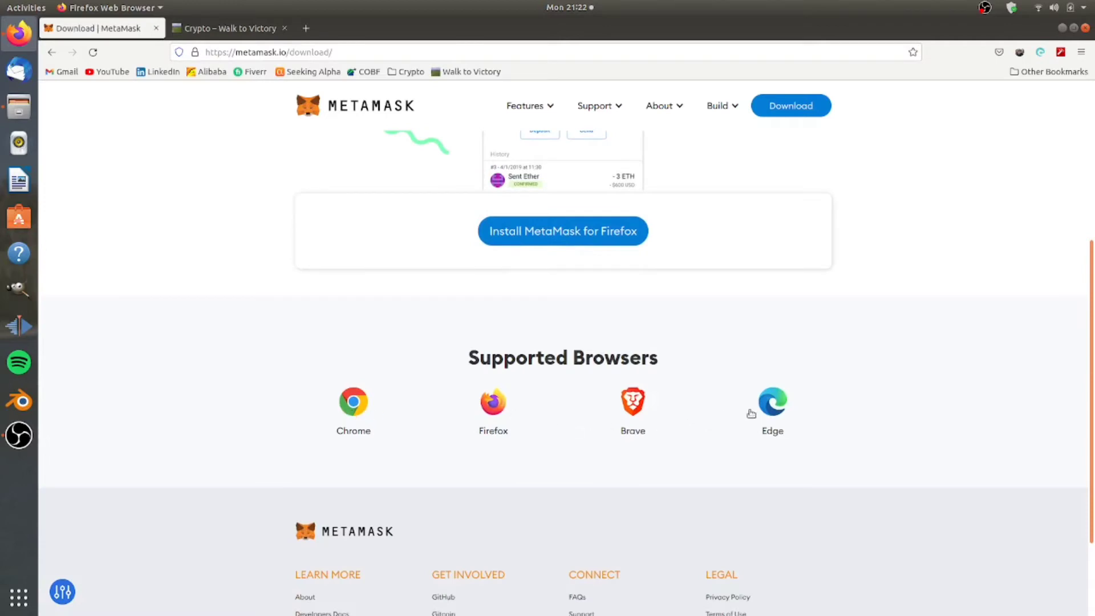
scroll(686, 369, up, 2)
scroll(686, 369, up, 2)
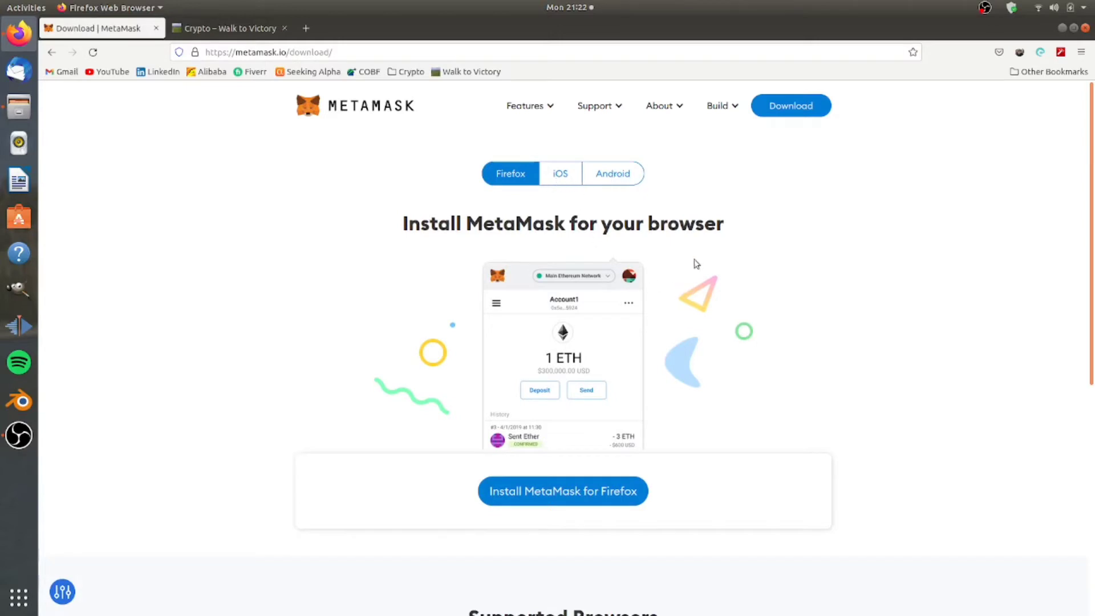
scroll(723, 262, down, 3)
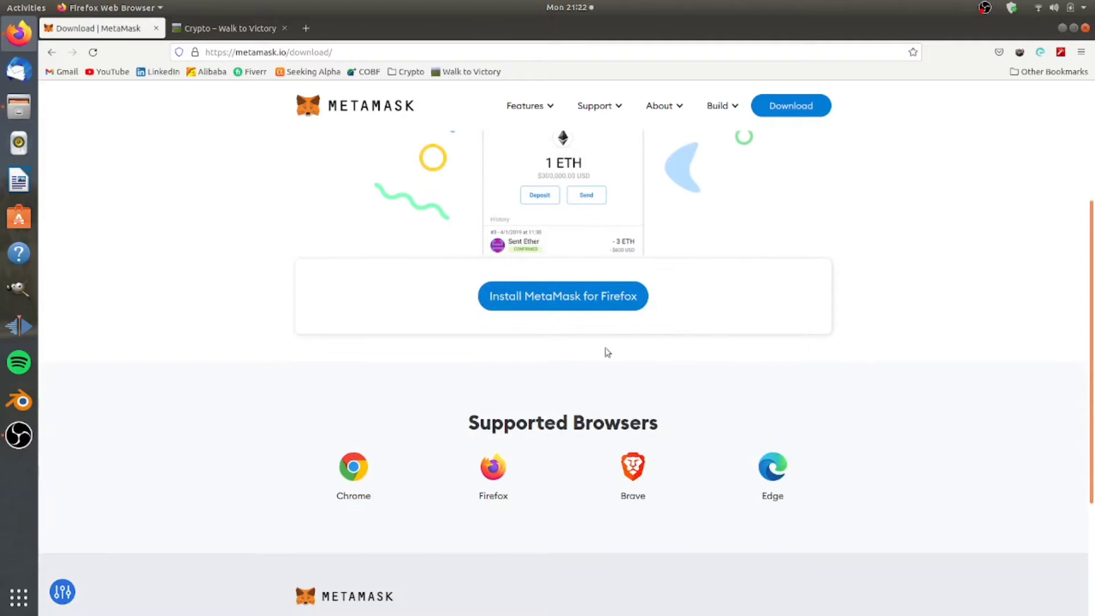
click(494, 475)
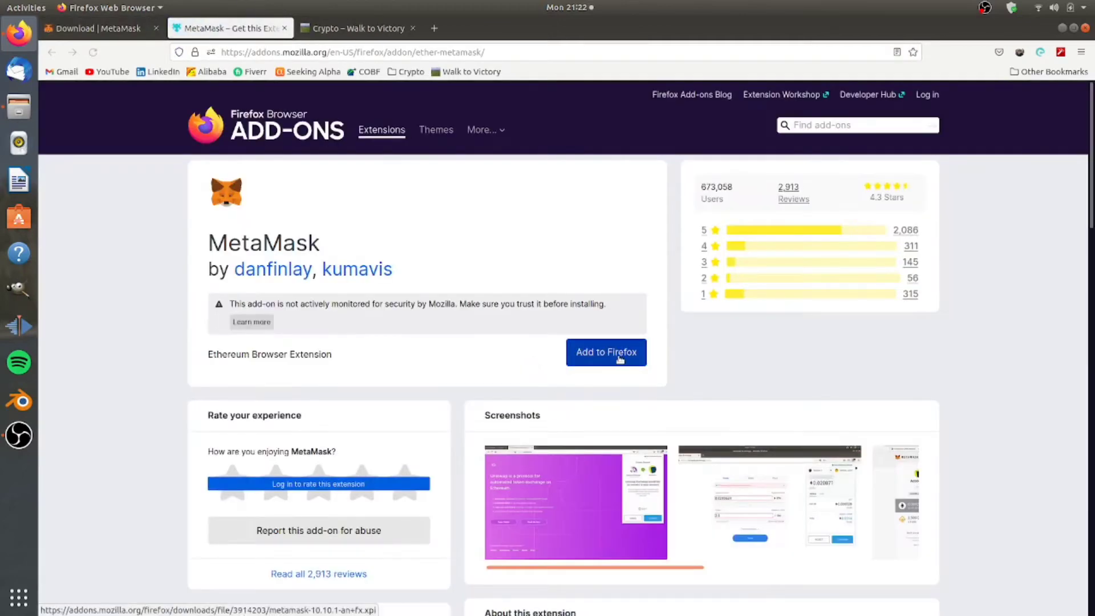
Add MetaMask to Firefox, approve its permissions, and open it from the toolbar icon.
click(602, 353)
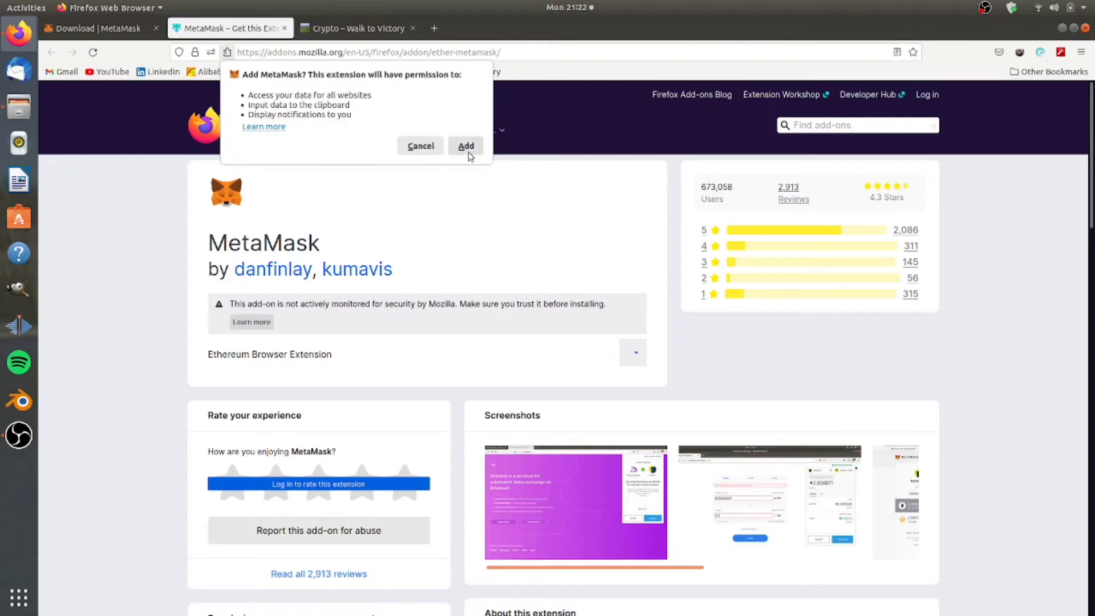
click(465, 146)
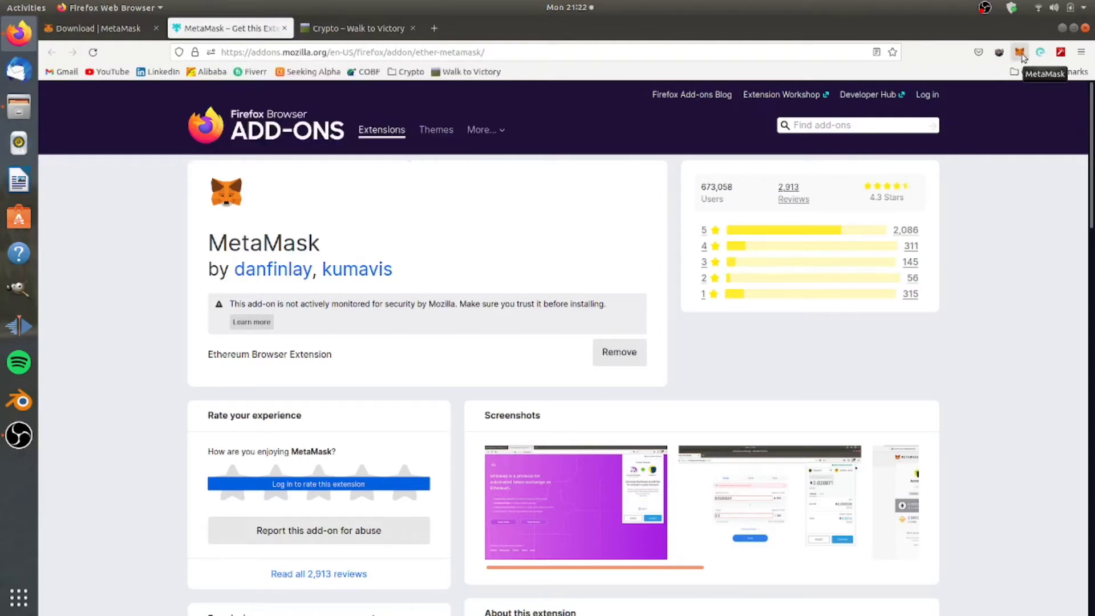
click(1020, 53)
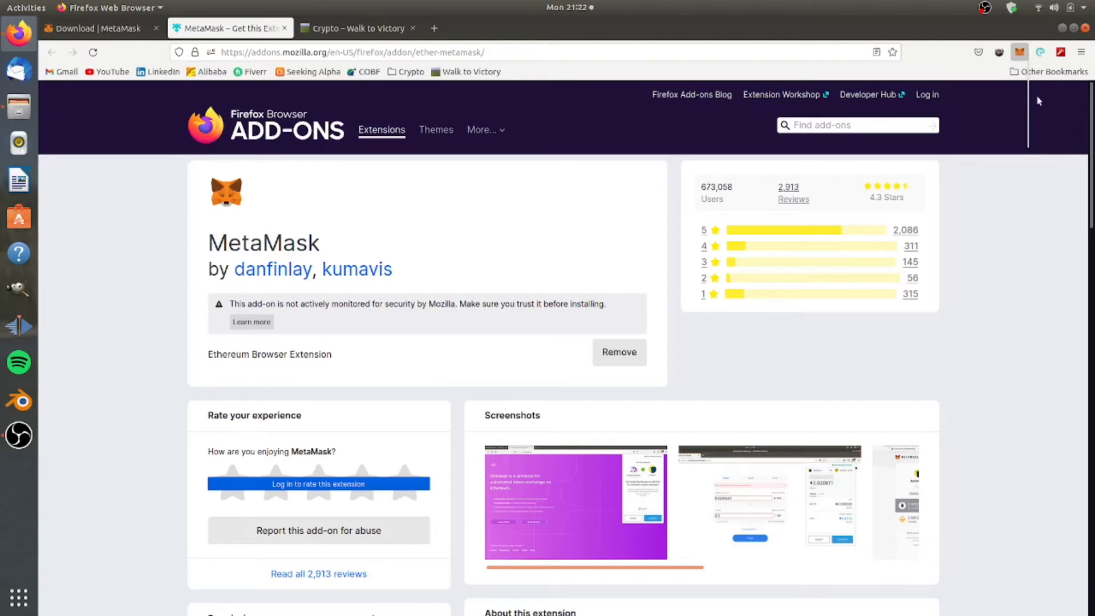
click(1019, 53)
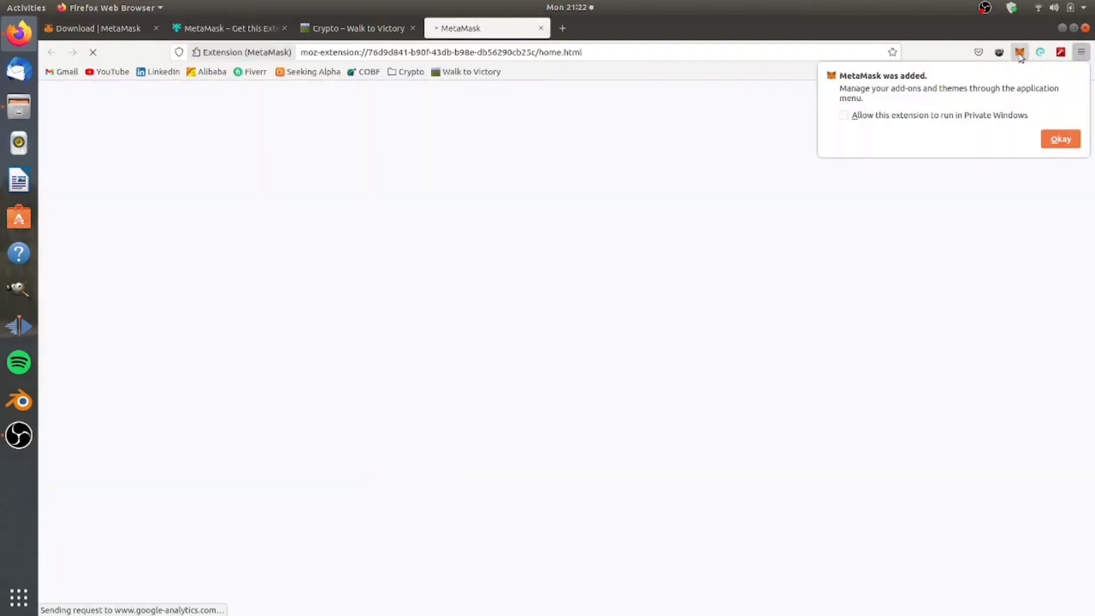
Dismiss the added notice, choose Create a Wallet, and agree to share anonymous usage data.
click(1074, 142)
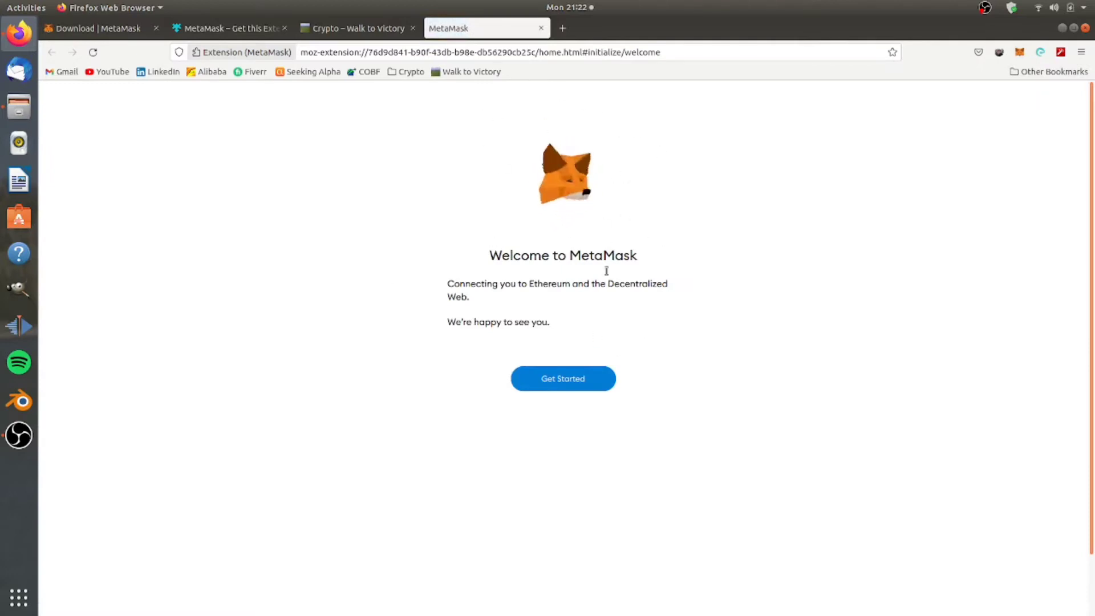
click(574, 382)
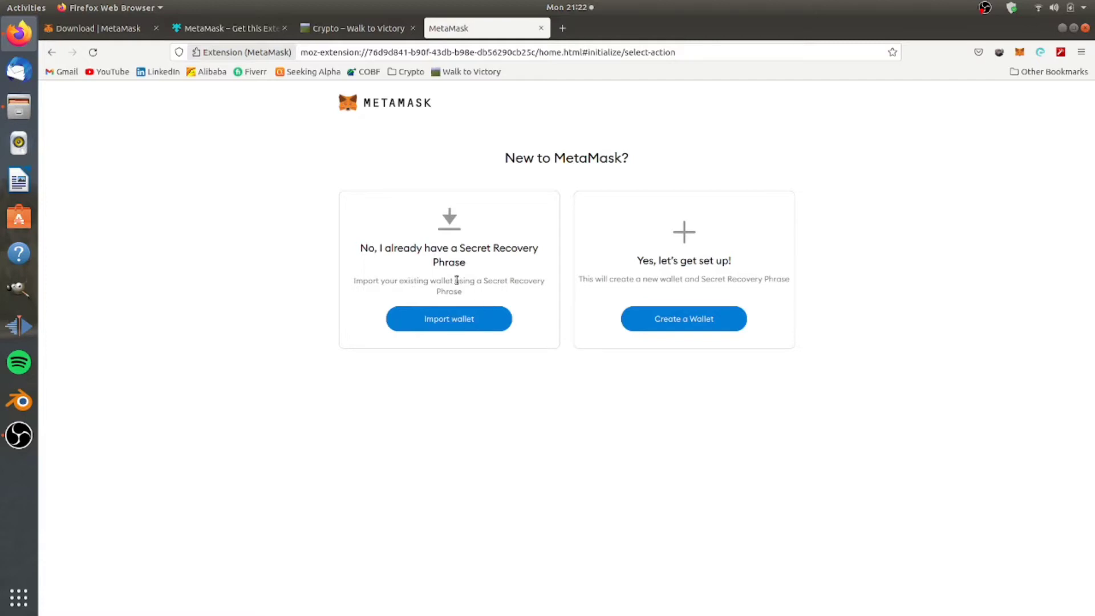
click(702, 326)
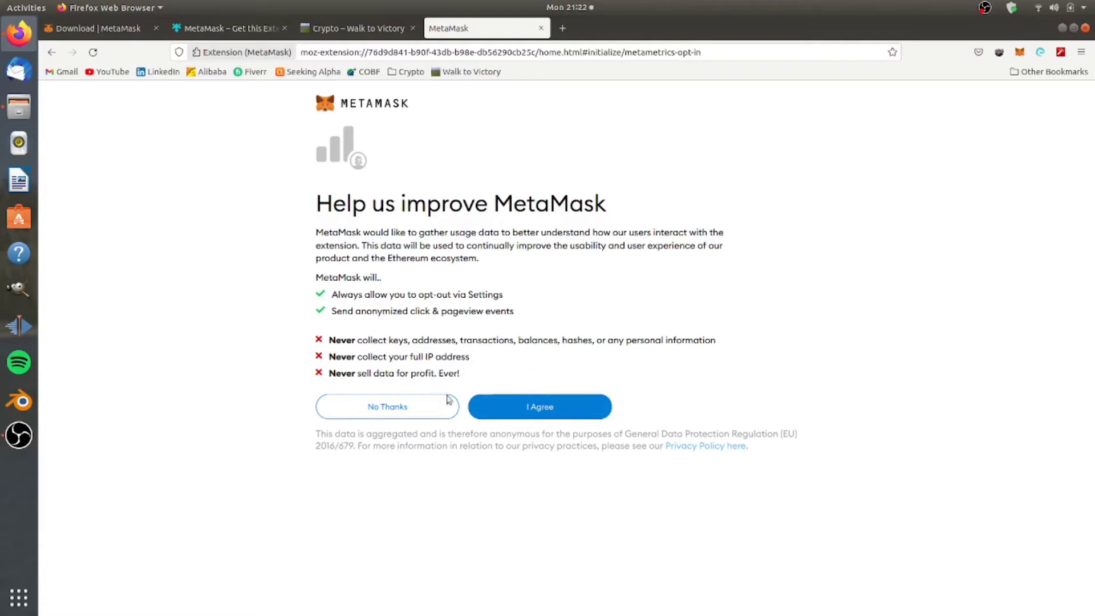
click(525, 408)
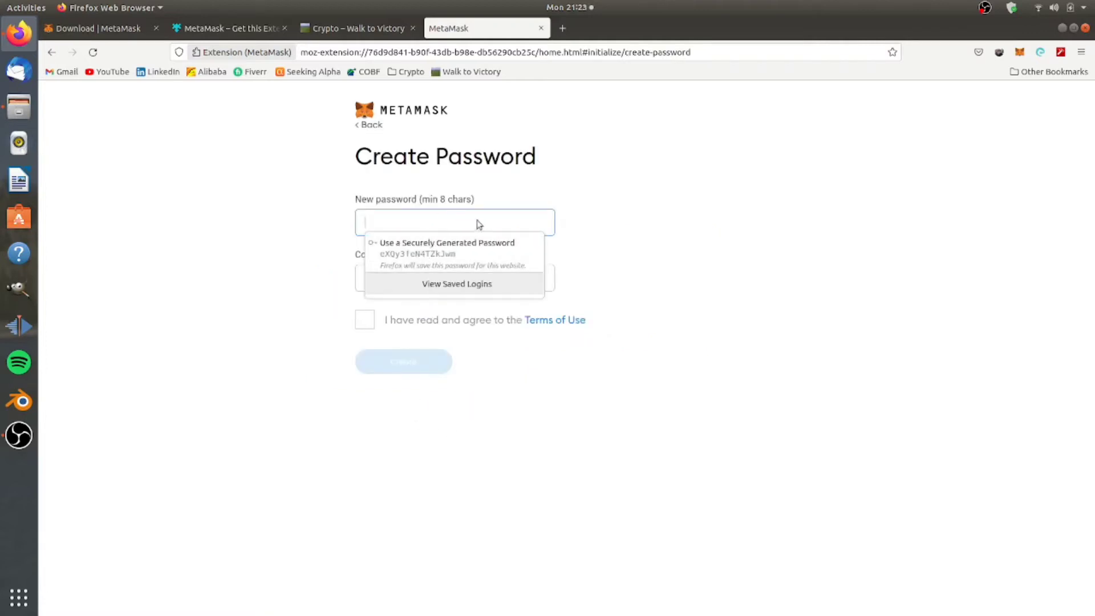
Enter and confirm a wallet password, accept the Terms of Use, and create the wallet unsaved in Firefox.
text(•••••)
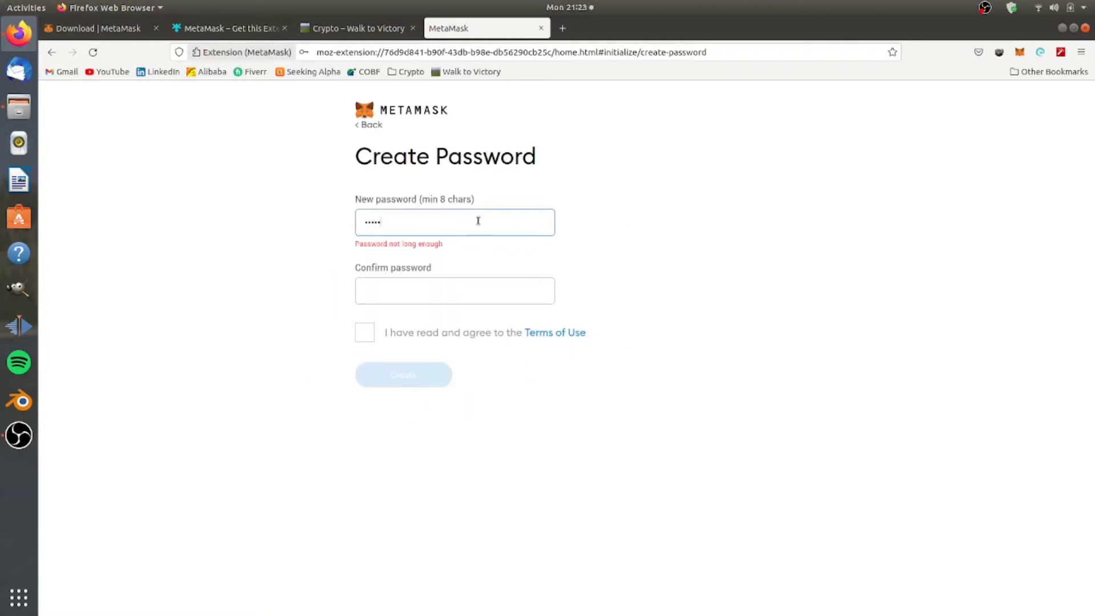
text(•••)
key(Tab)
text(••)
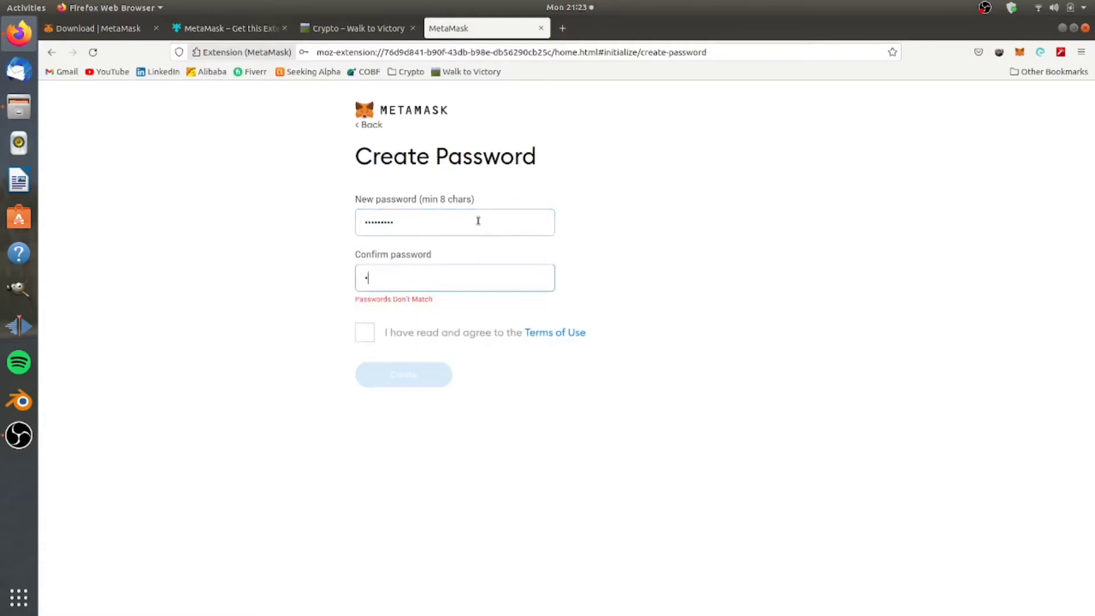
text(•••••••)
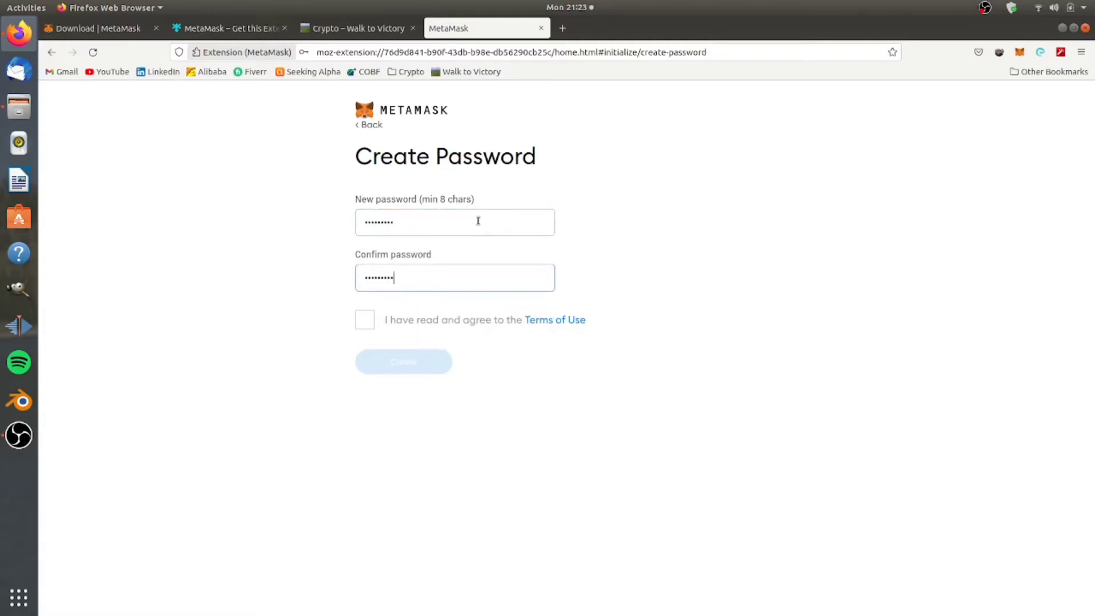
click(364, 320)
click(425, 368)
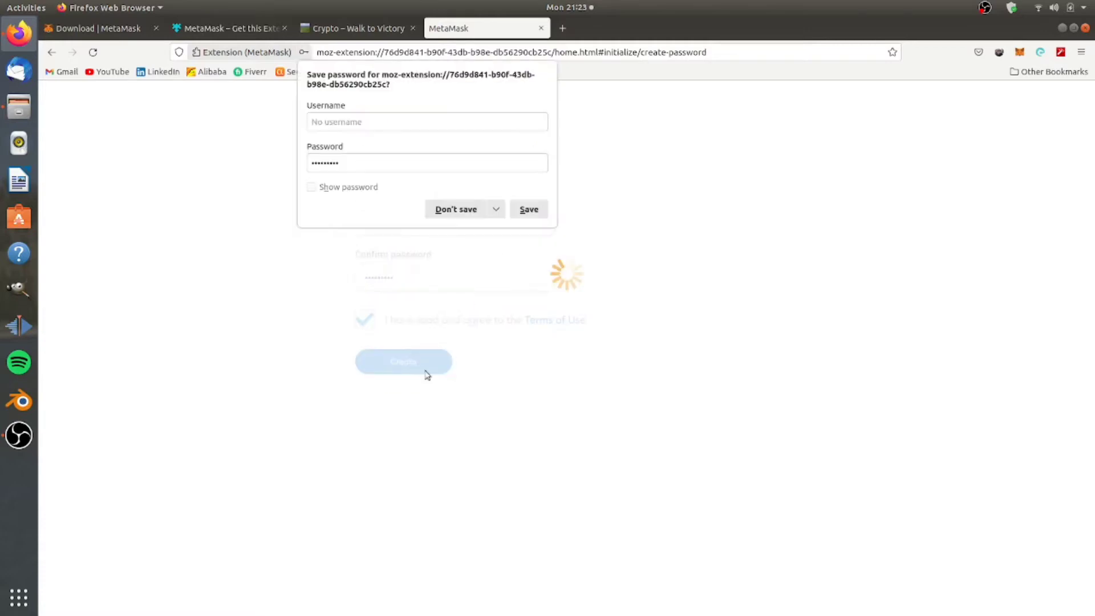
click(436, 211)
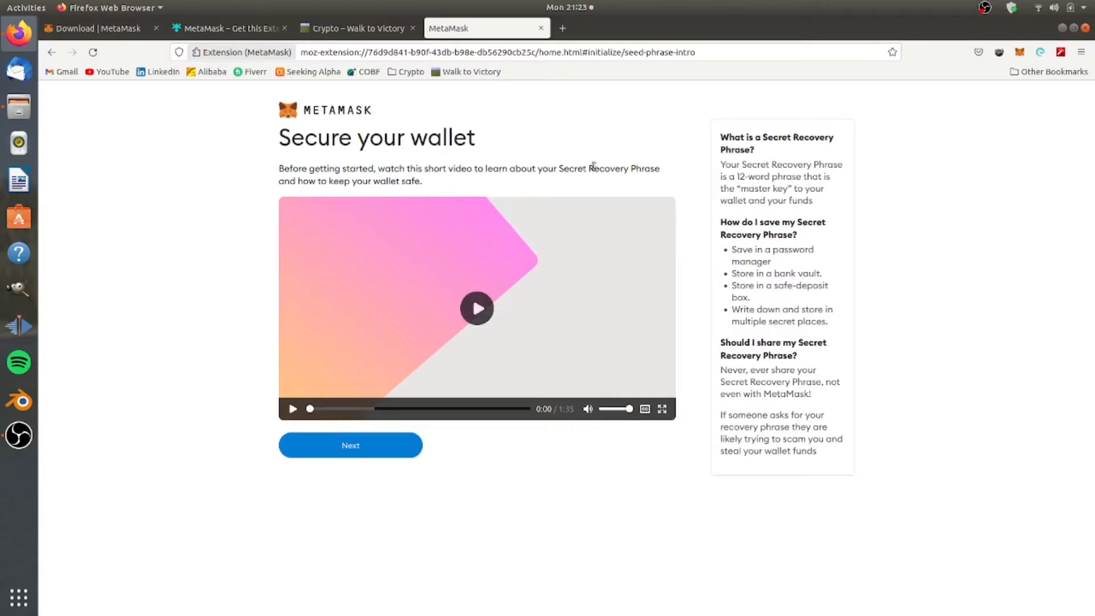
Highlight 'Secret Recovery Phrase' in the intro text and continue to the phrase page.
drag(564, 168, 667, 170)
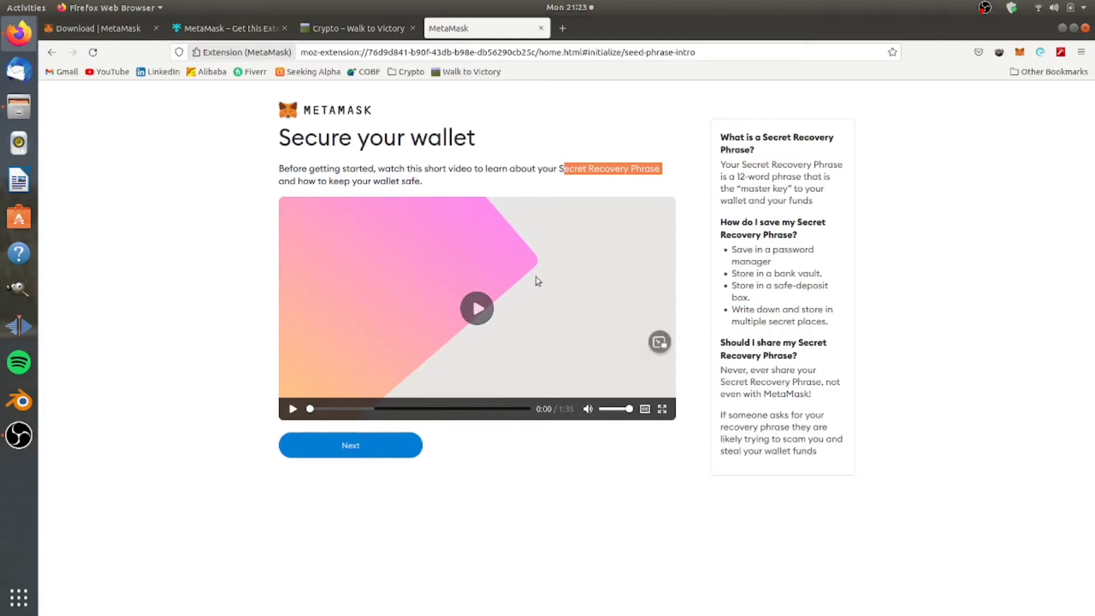
click(370, 453)
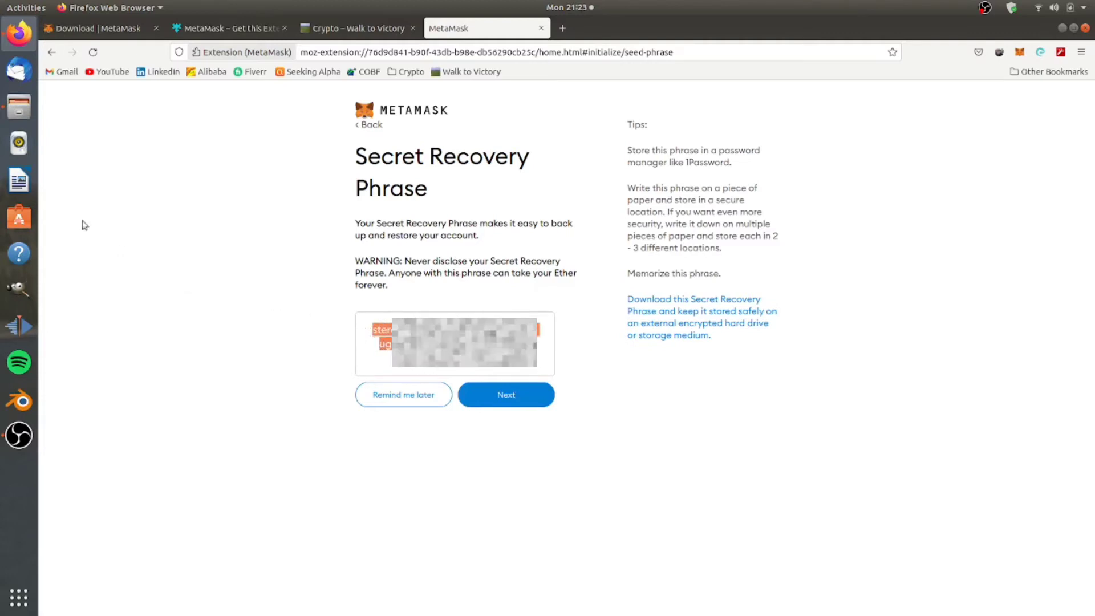
Paste the recovery phrase into a new Writer document, then continue MetaMask to phrase confirmation.
click(19, 181)
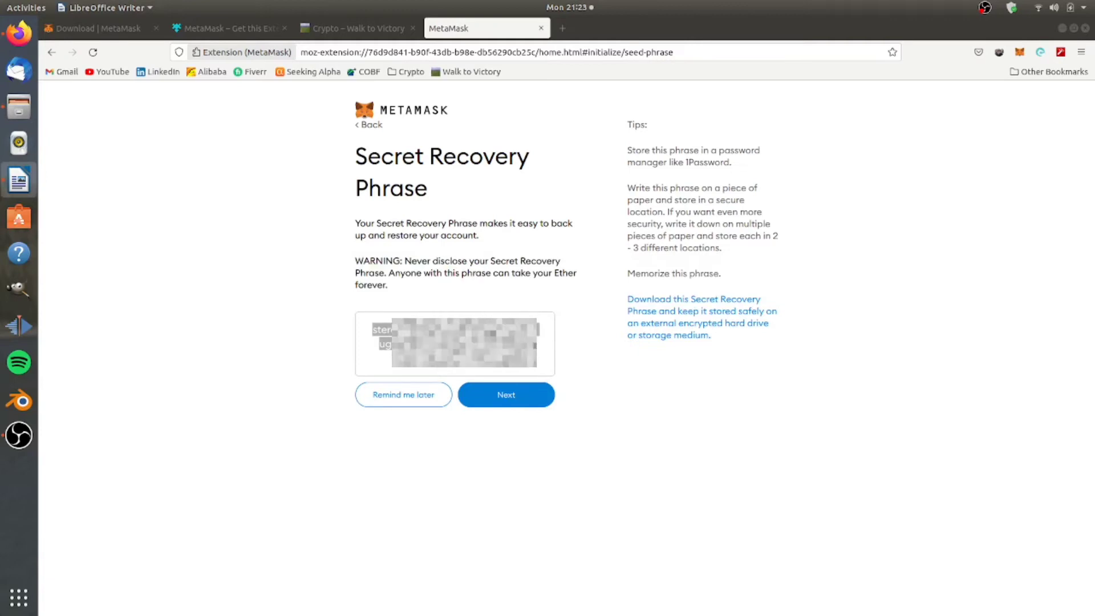
drag(997, 411, 865, 121)
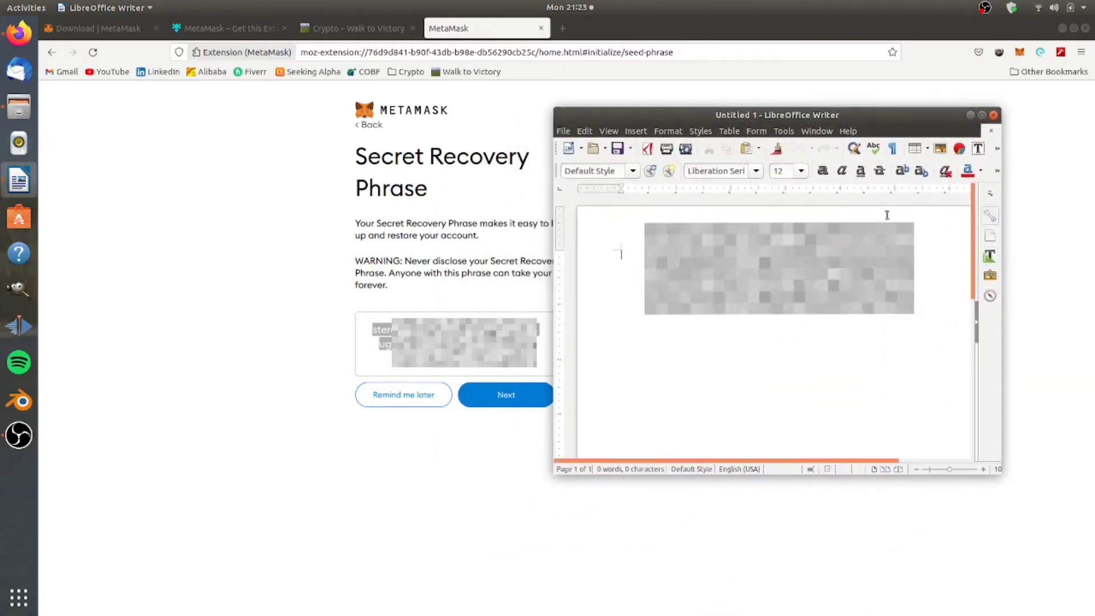
key(ctrl+v)
click(477, 489)
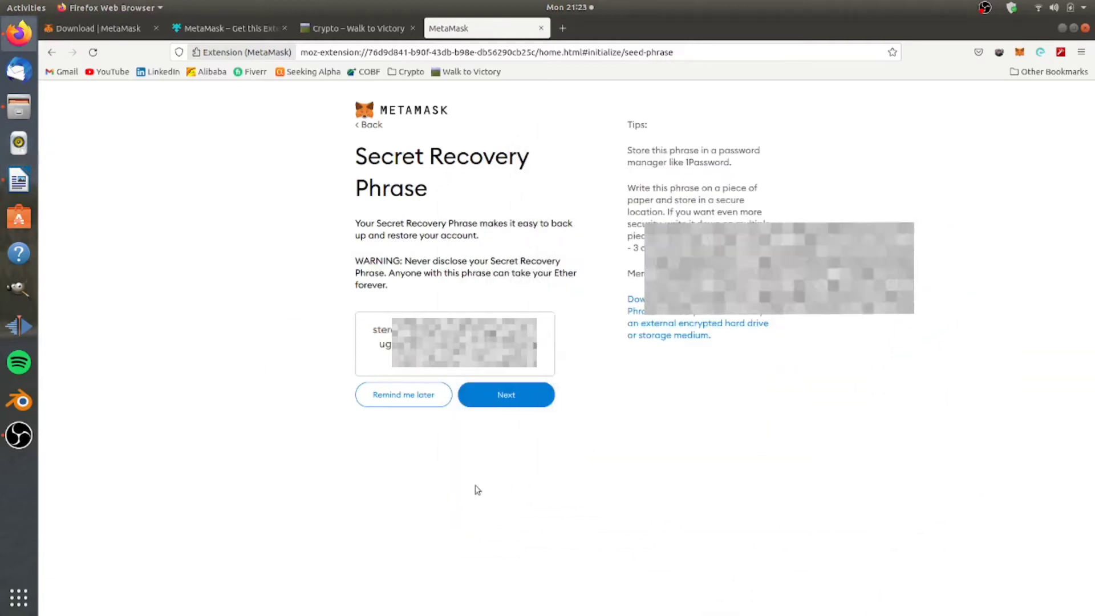
click(513, 394)
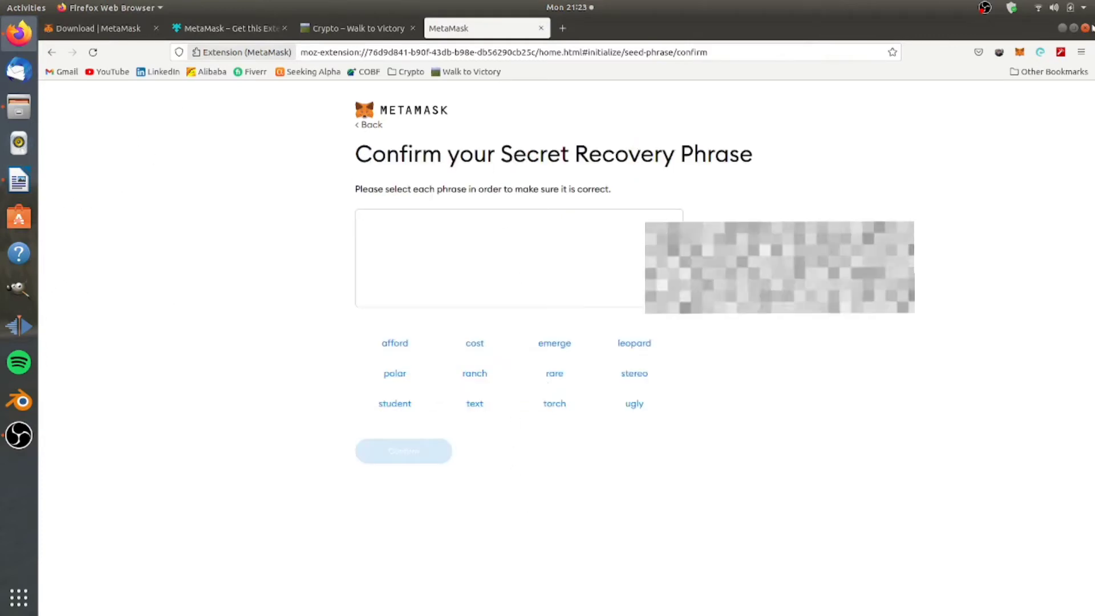
Resize the browser window beside the Writer document and bring it to the front.
click(1074, 28)
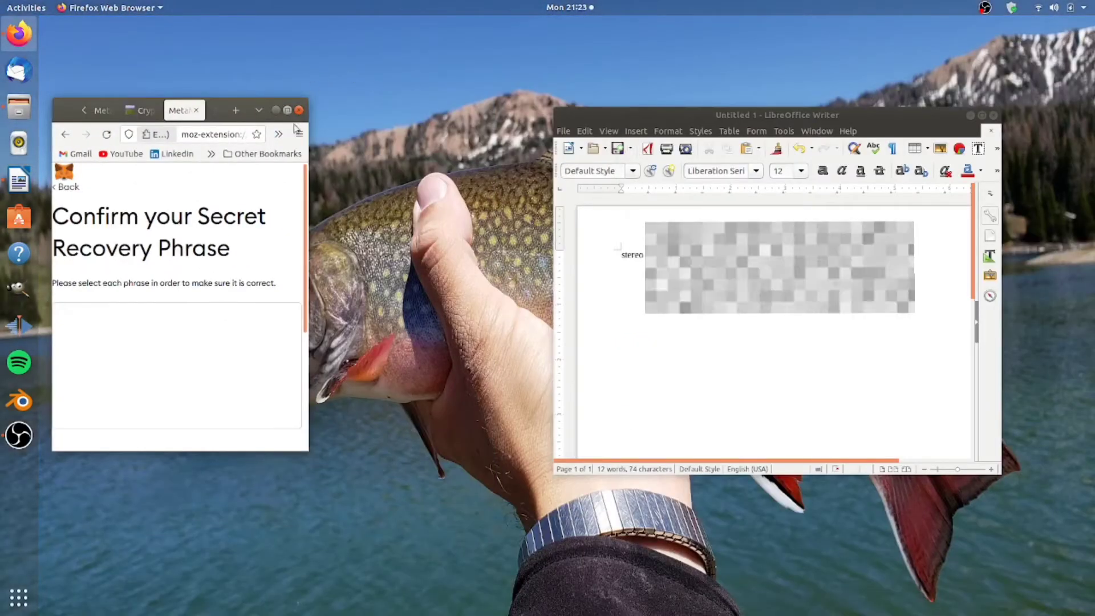
drag(309, 154, 587, 155)
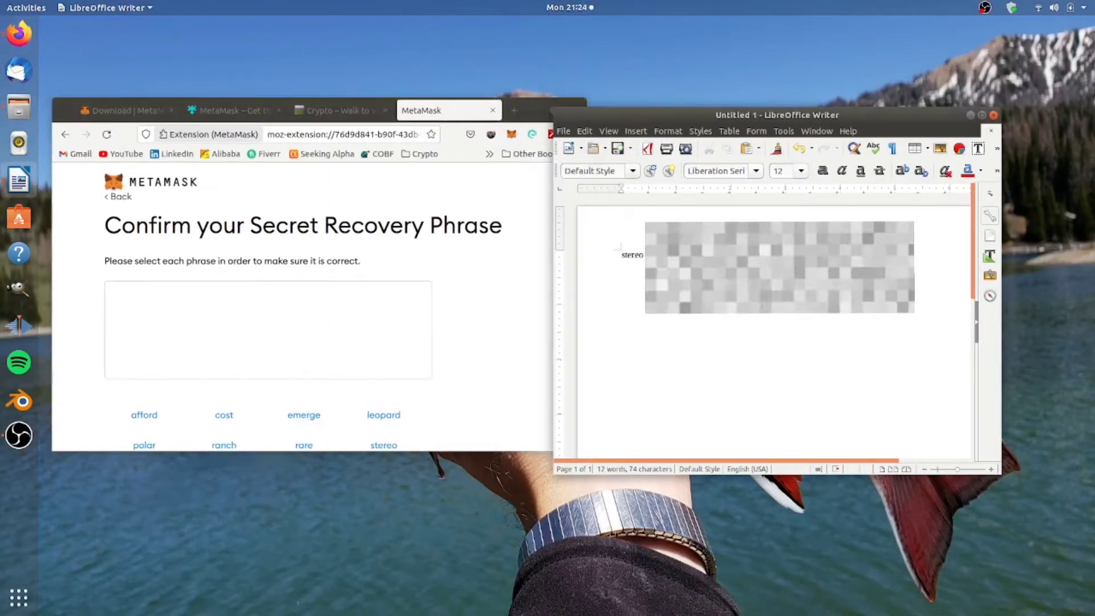
click(257, 351)
scroll(444, 278, down, 3)
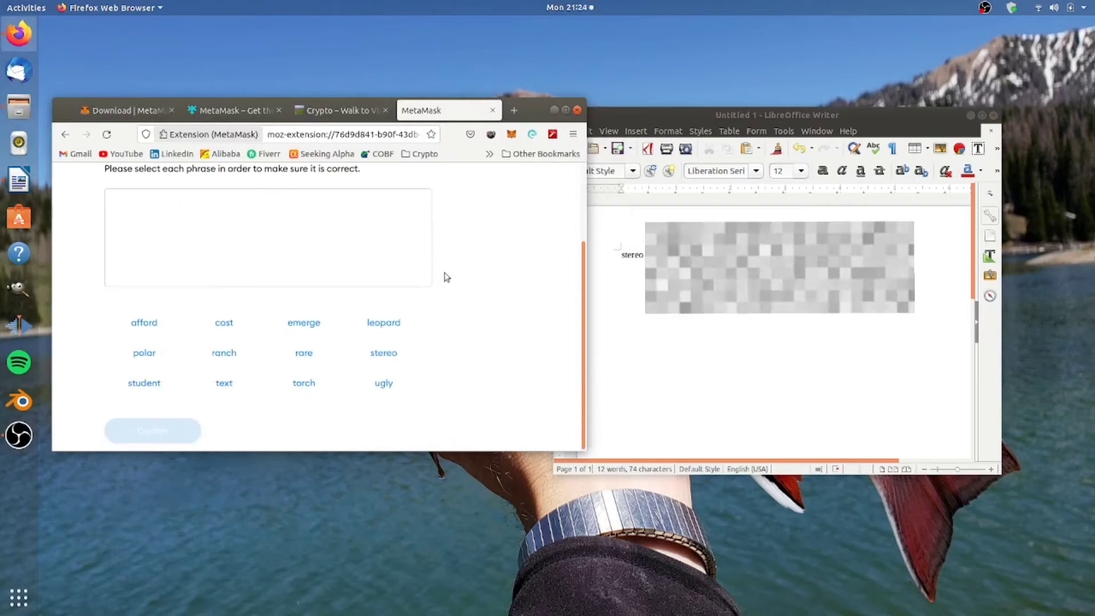
Select the requested recovery words in order, confirm them, and maximize the browser.
click(384, 353)
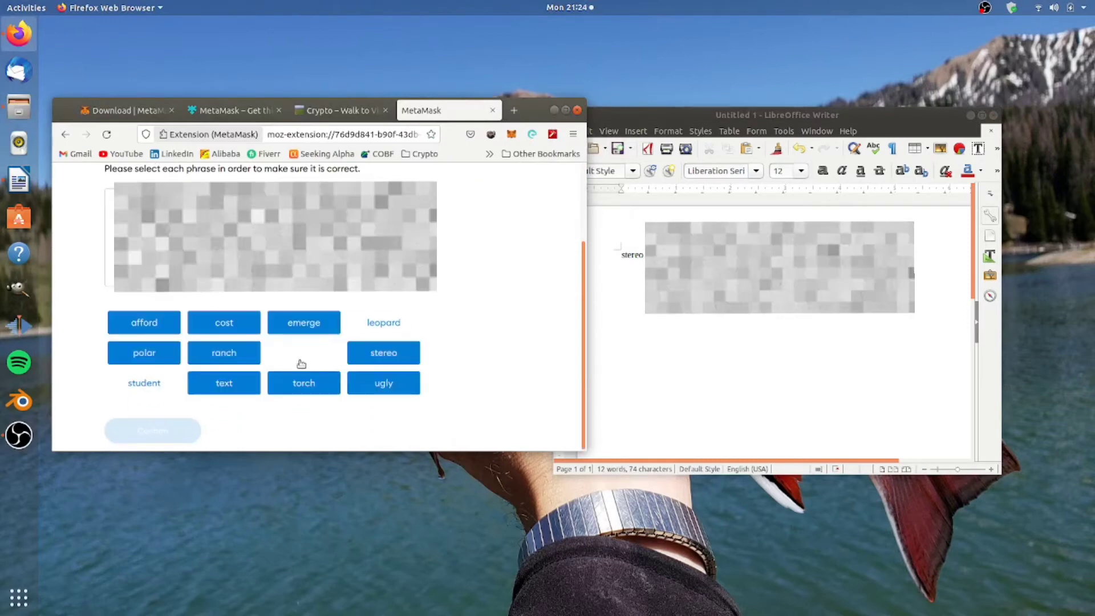
click(381, 323)
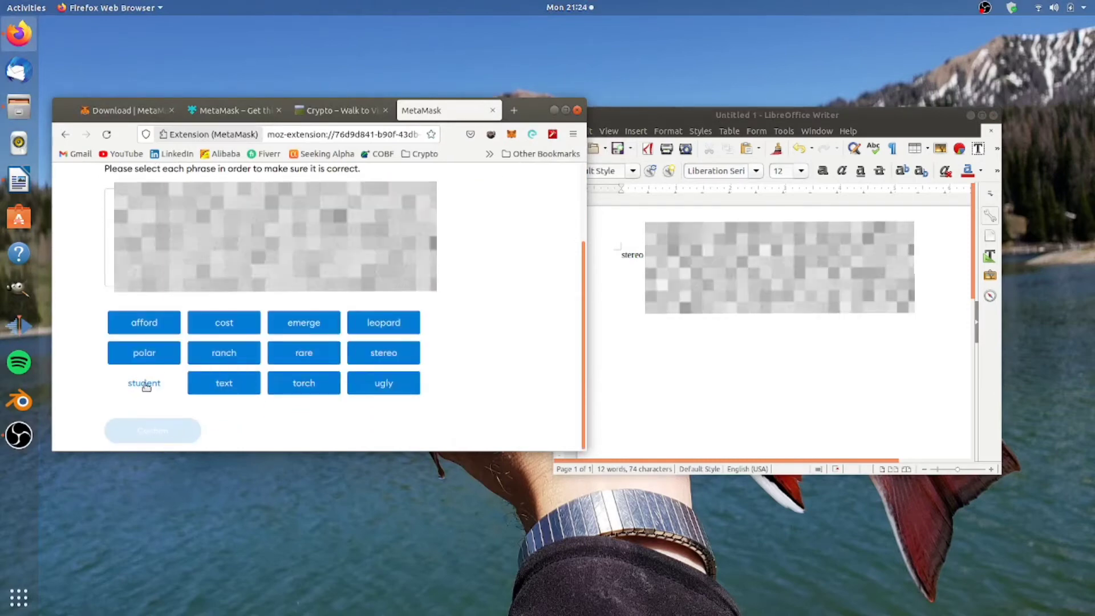
click(146, 385)
click(152, 430)
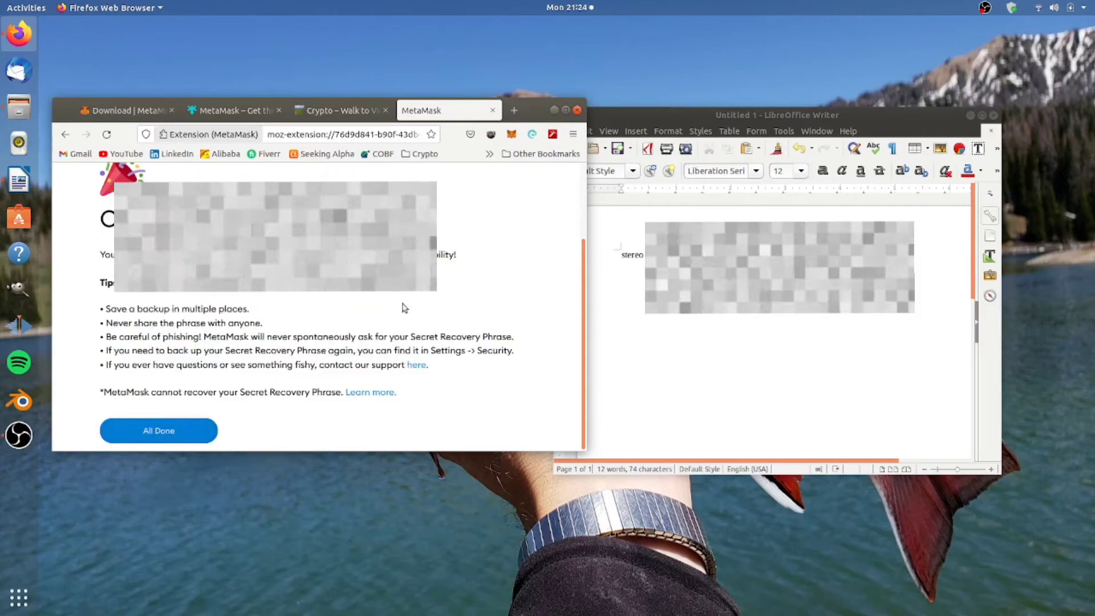
double_click(526, 108)
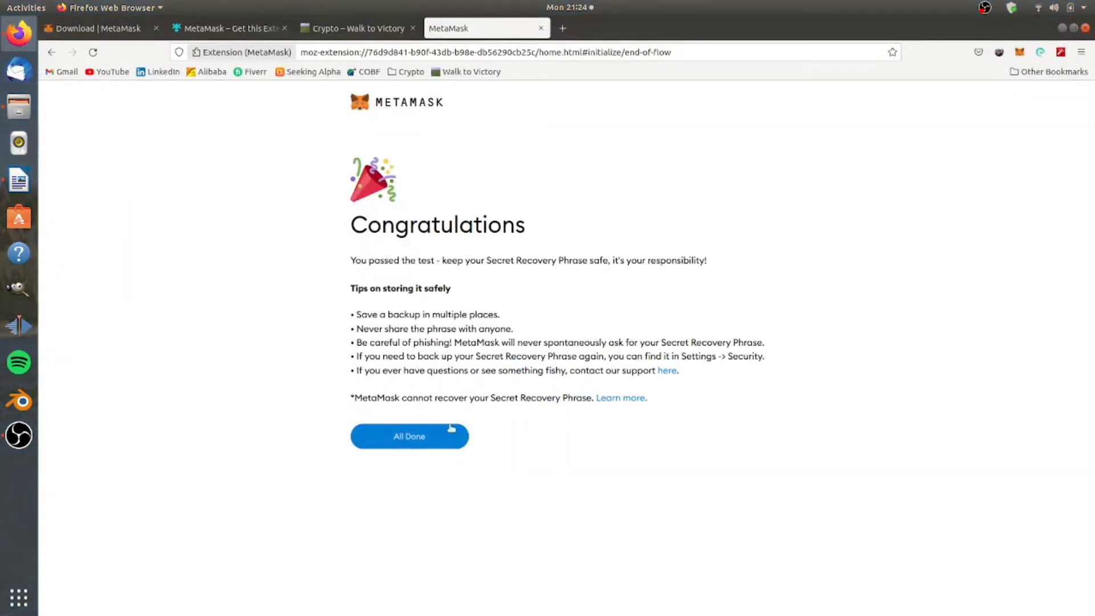
Finish setup with All Done, dismiss What's new, and glance at the networks list.
click(421, 442)
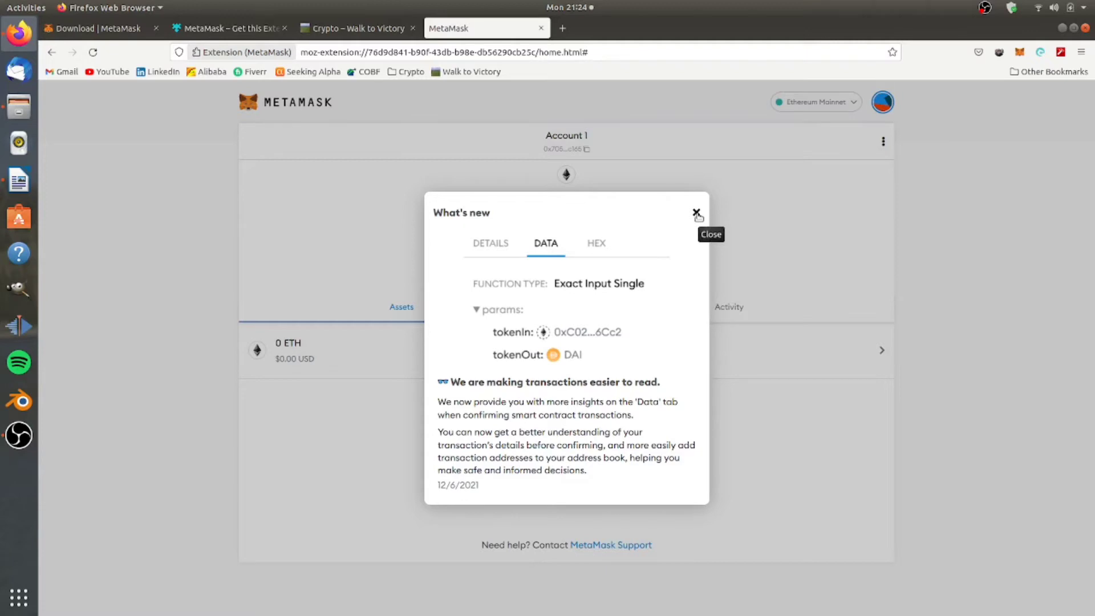
click(696, 213)
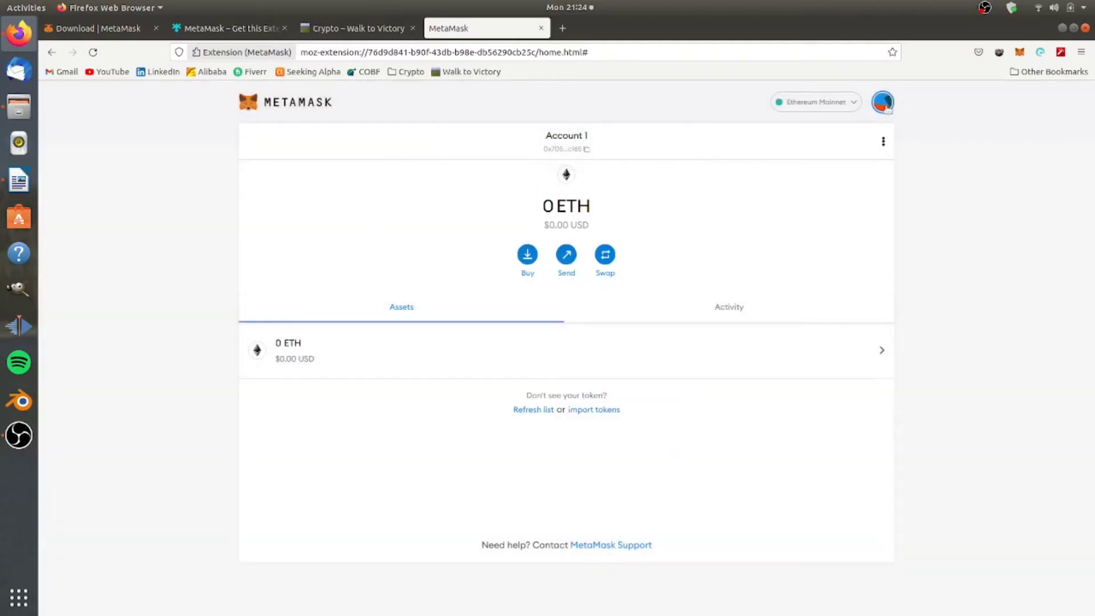
click(845, 103)
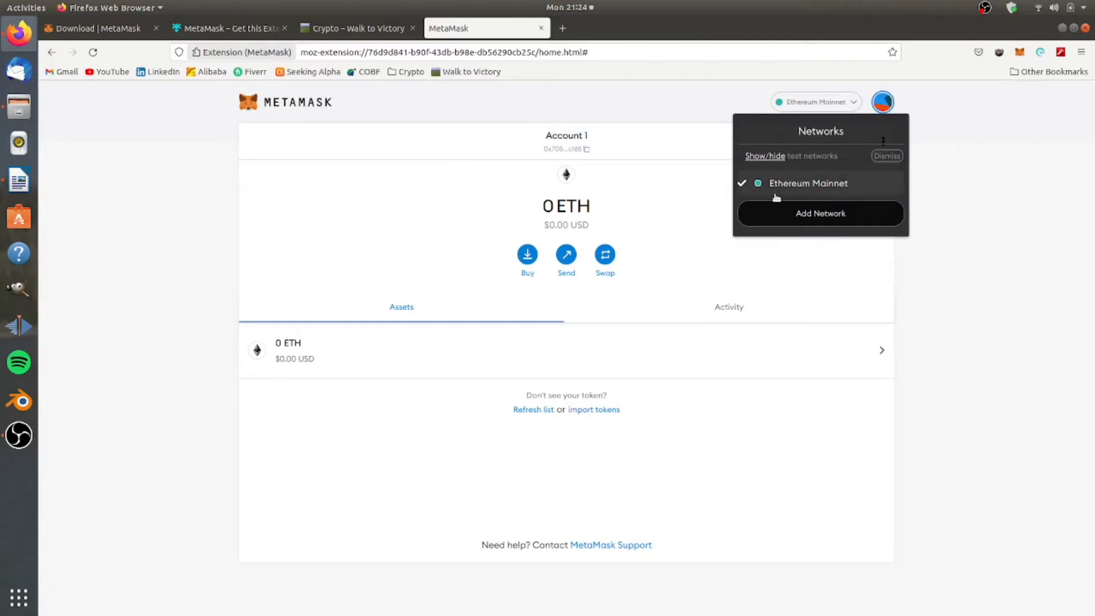
click(955, 190)
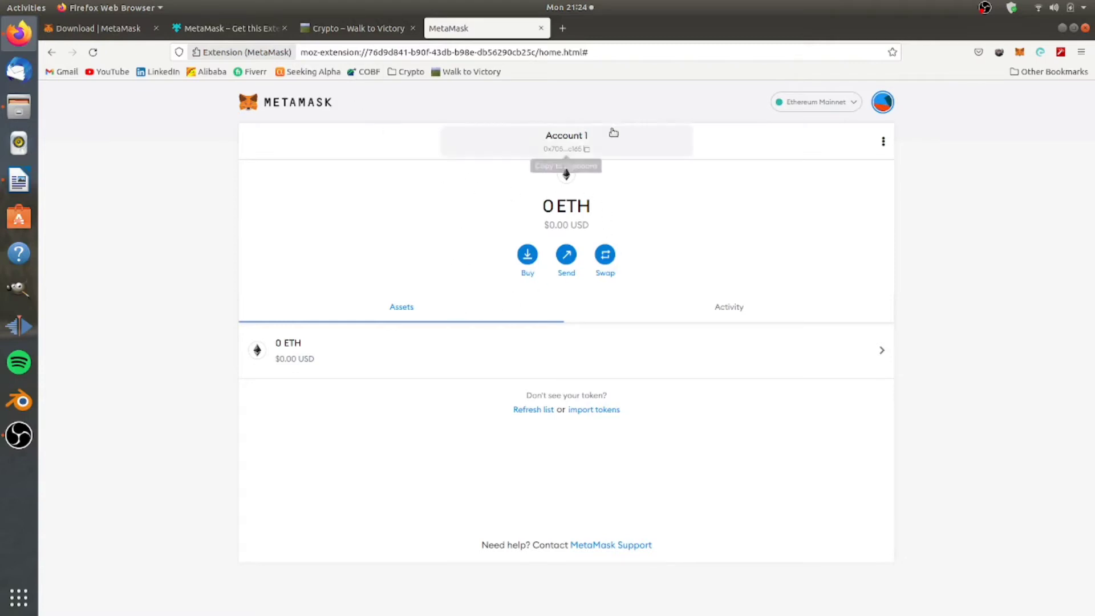
Copy the Account 1 address into the Writer document below the recovery phrase, then return to Firefox.
click(585, 151)
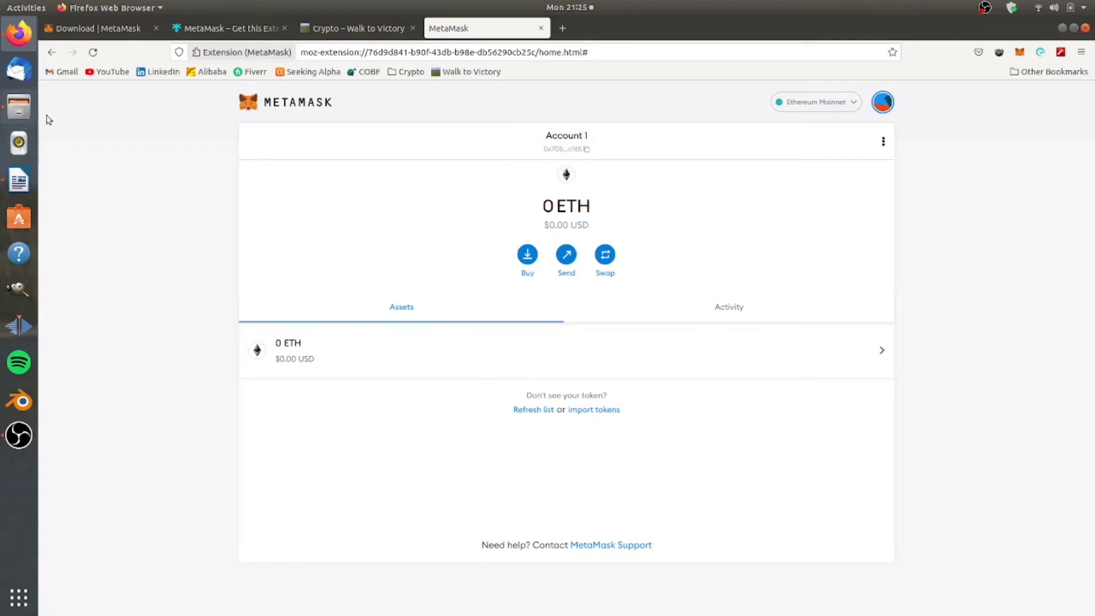
click(585, 151)
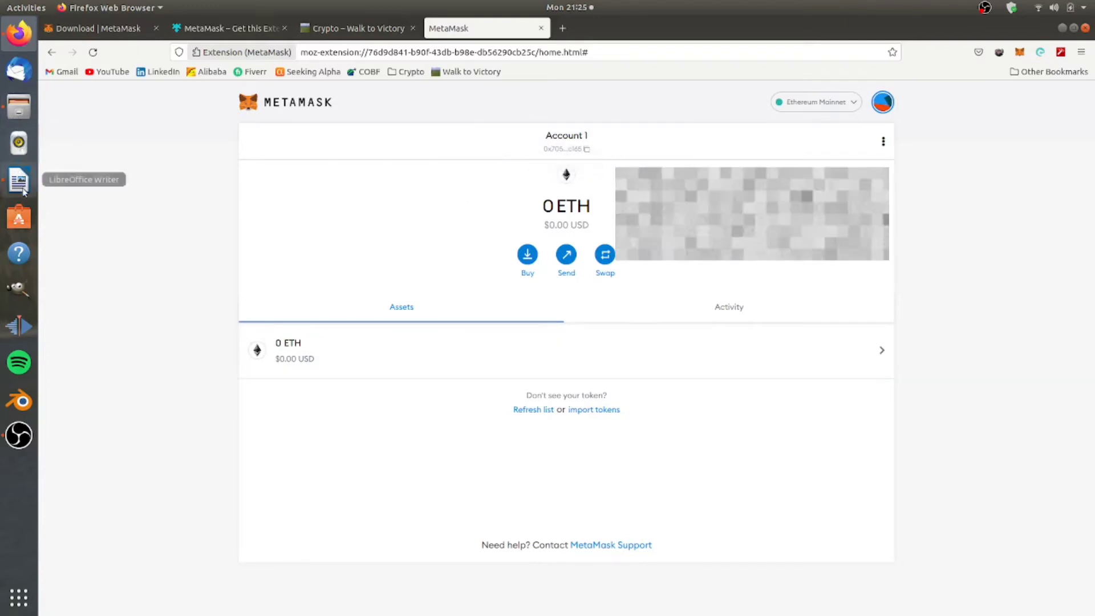
click(19, 171)
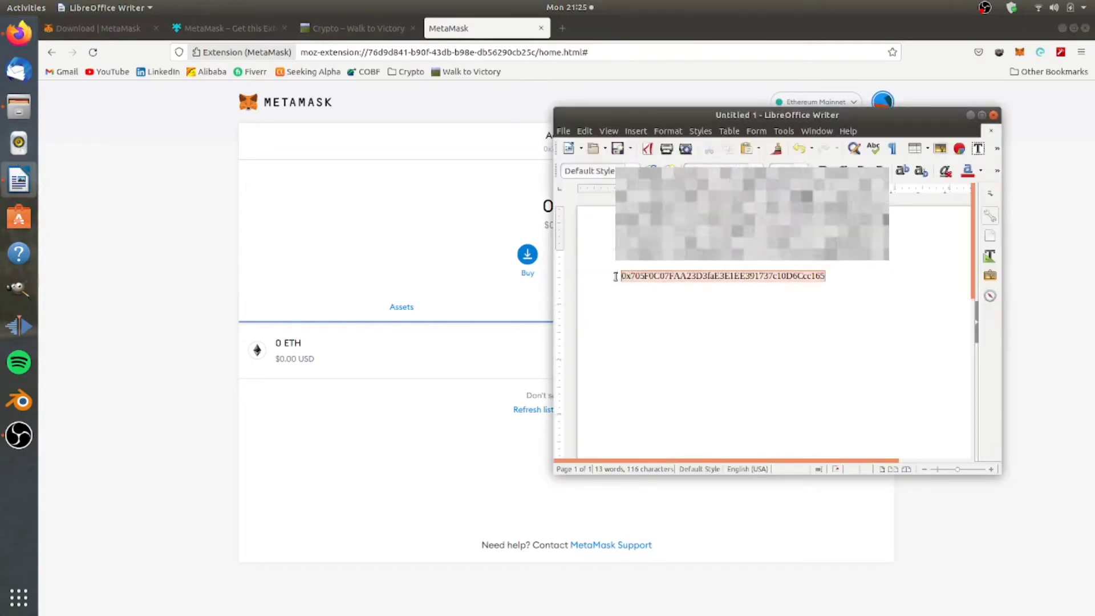
double_click(723, 280)
click(658, 278)
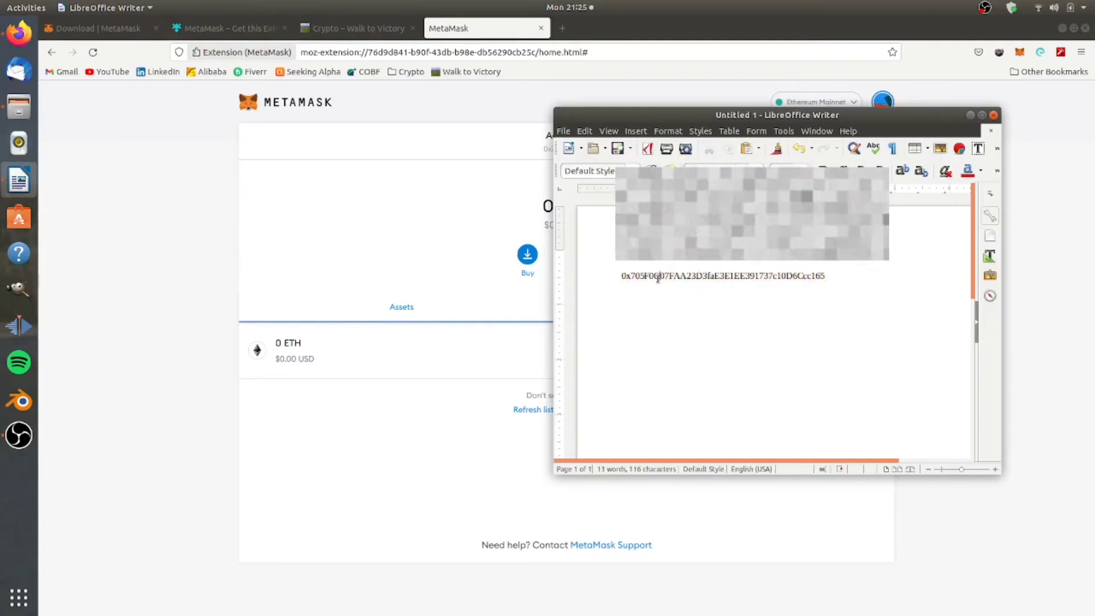
double_click(657, 278)
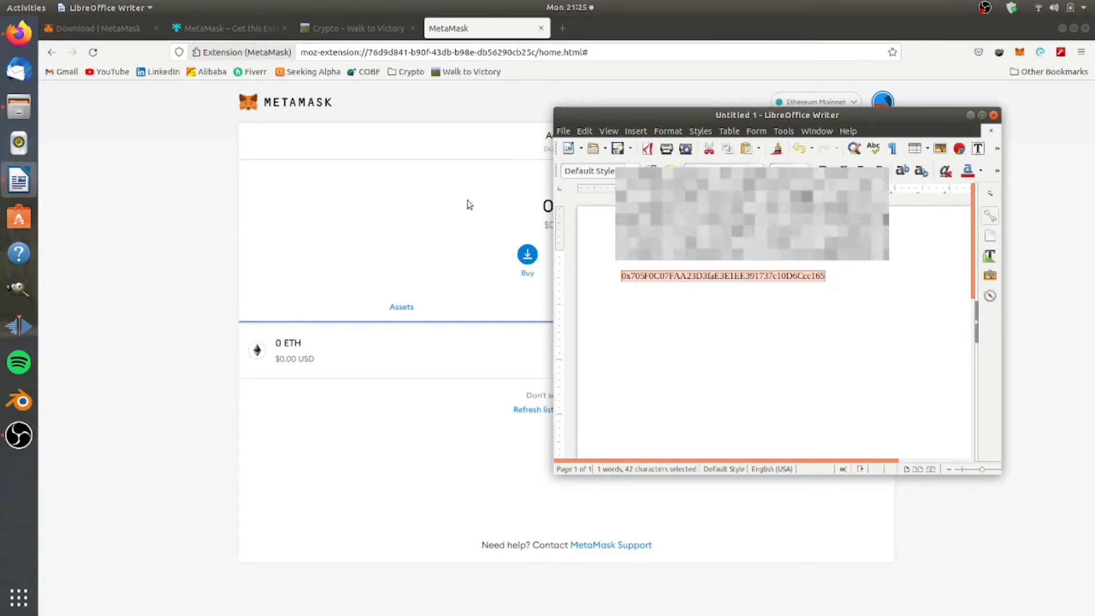
click(491, 202)
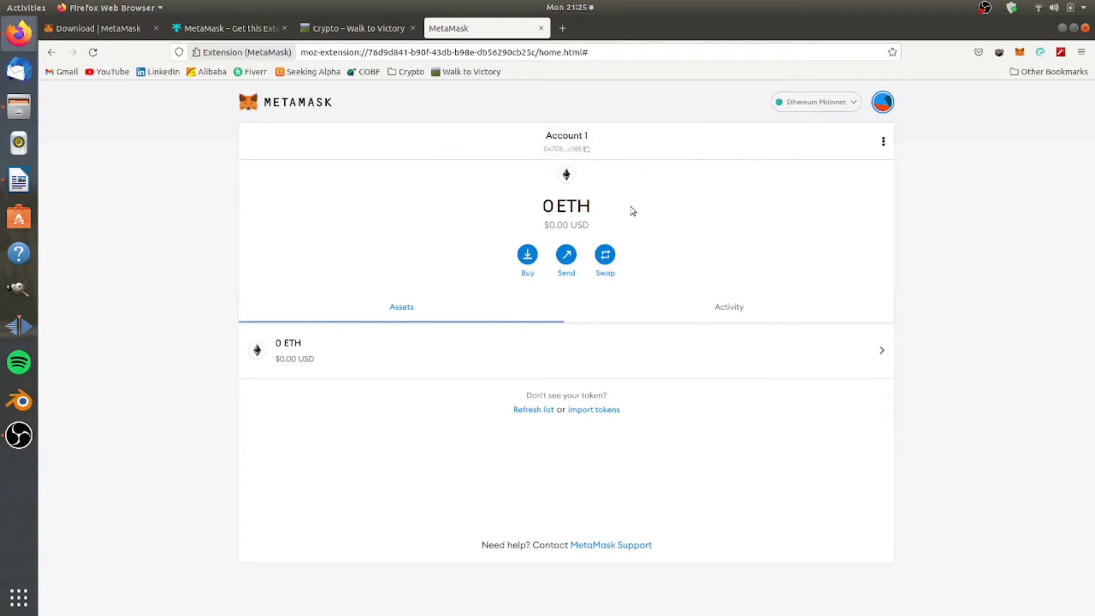
Highlight the 0 ETH and $0.00 USD balance, view the Ethereum Mainnet-only network list, then open a new tab.
double_click(581, 200)
click(547, 197)
drag(546, 203, 627, 215)
click(600, 232)
double_click(577, 223)
double_click(559, 224)
double_click(545, 209)
double_click(582, 214)
drag(559, 217, 621, 232)
click(618, 221)
click(820, 104)
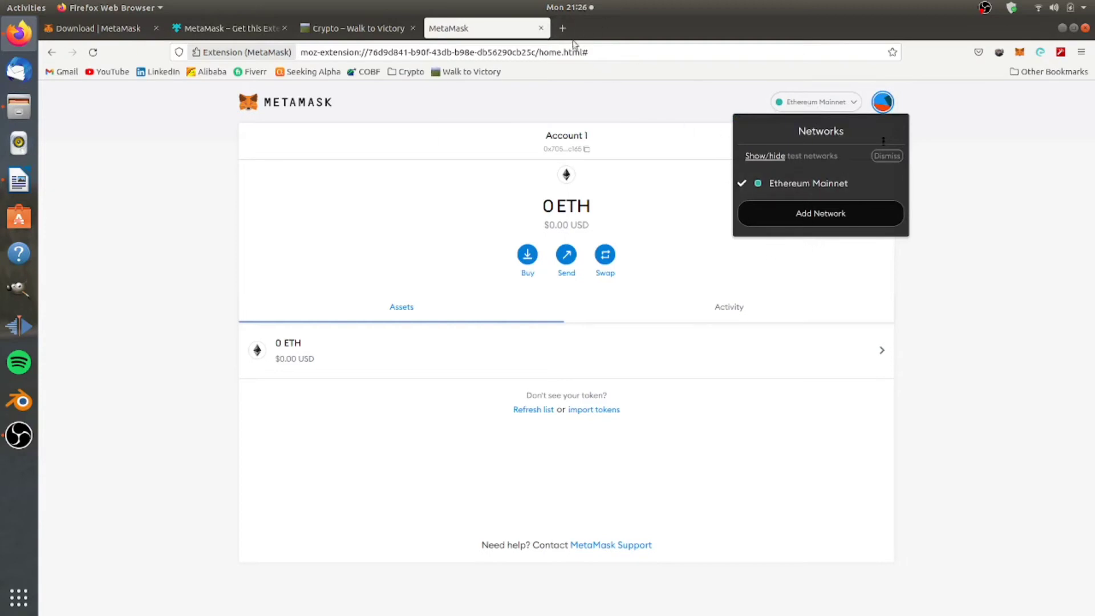
click(563, 28)
Run a Google search for 'metamask AVAX testnet' from the address bar.
text(ata)
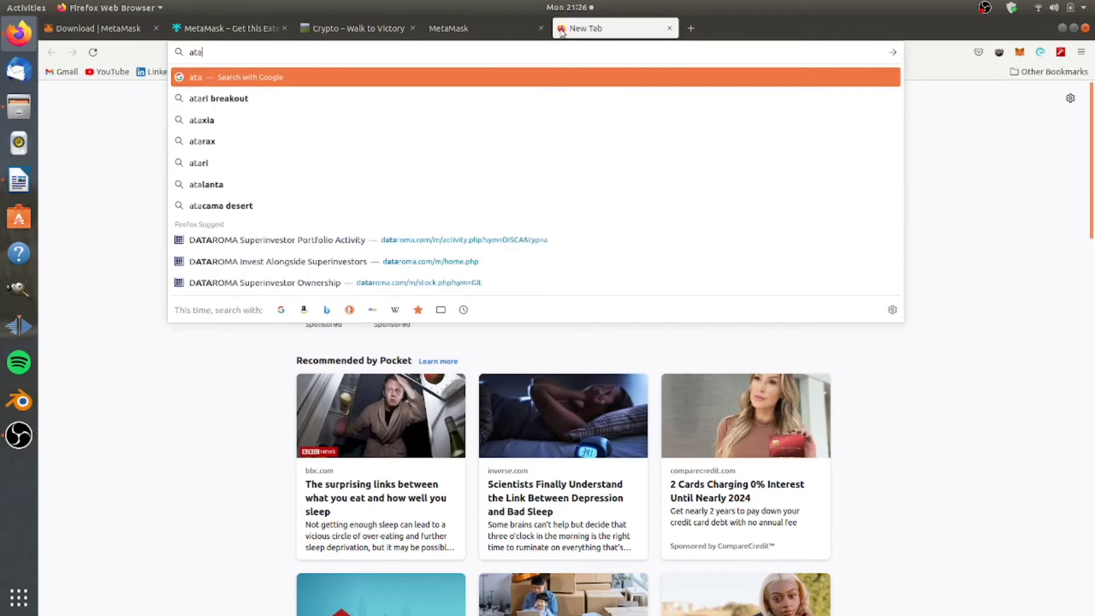
key(BackSpace)
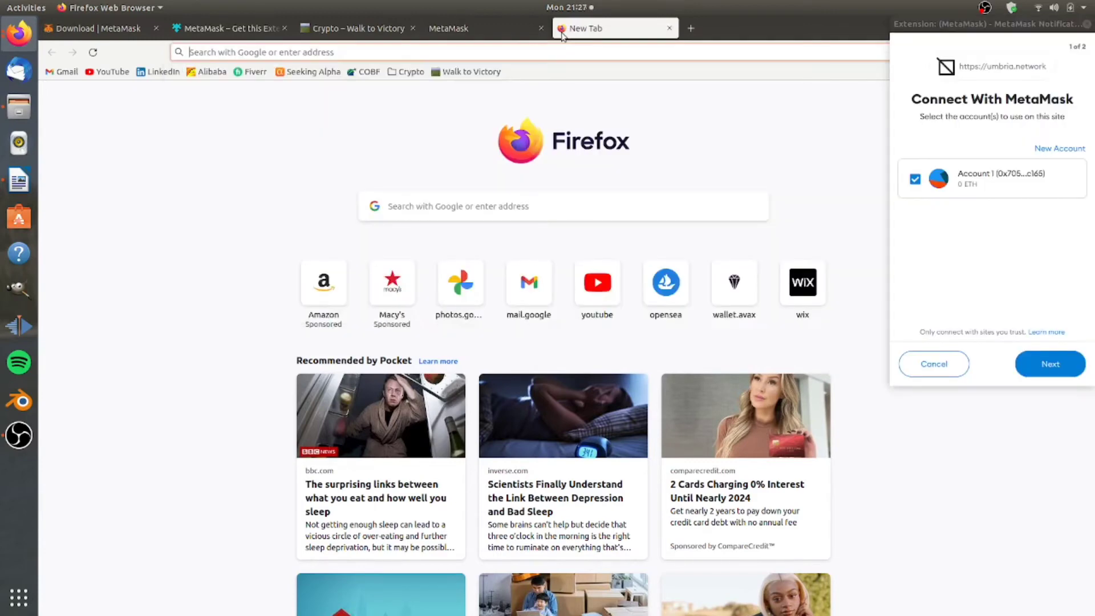
text(met)
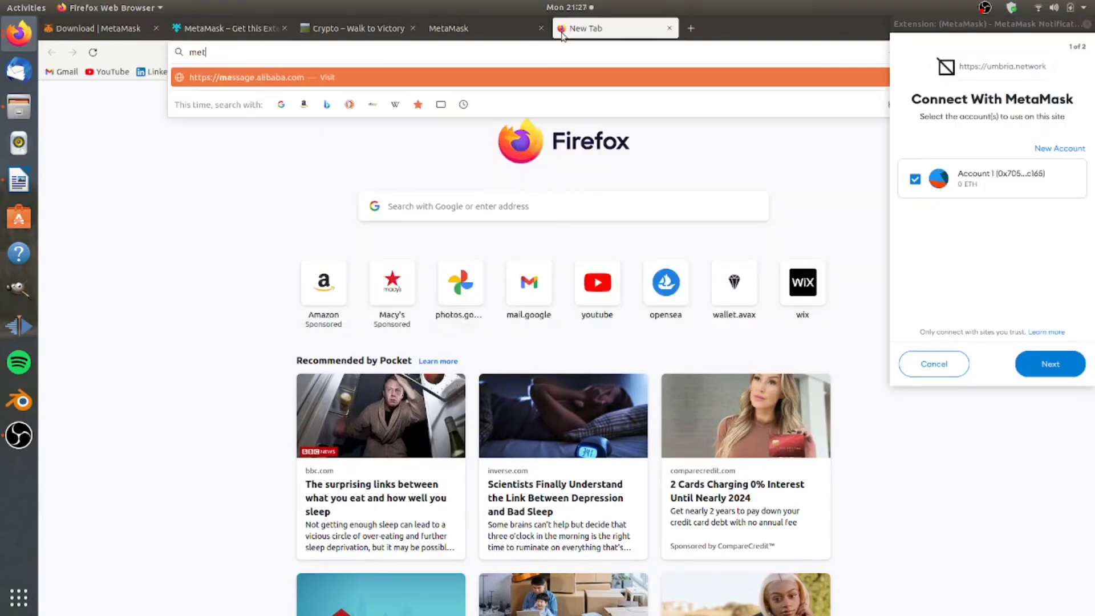
text(amask AVAX test ne)
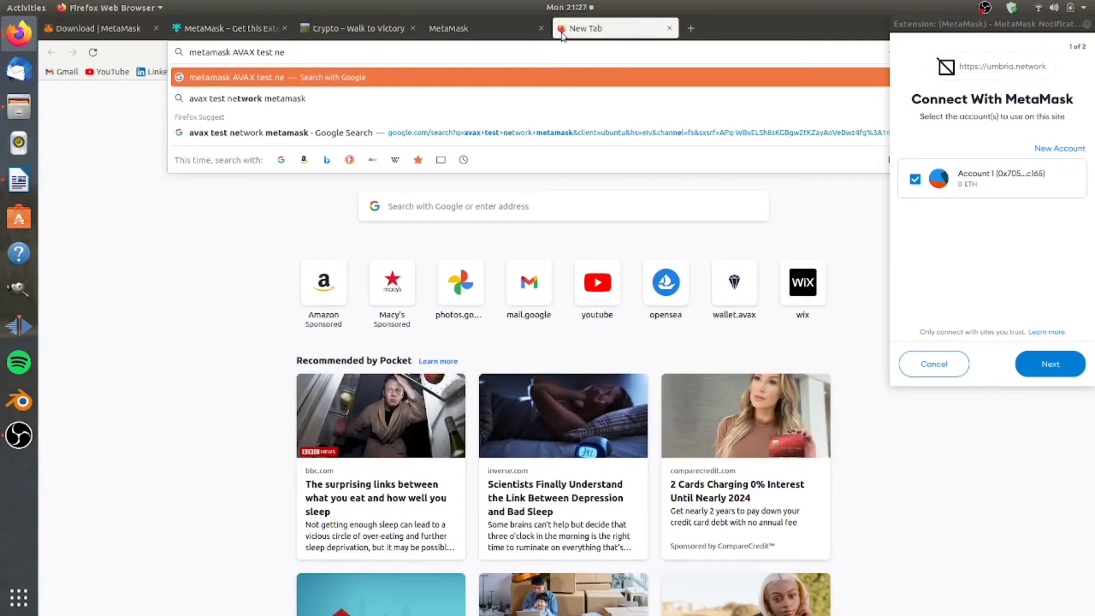
key(BackSpace)
key(BackSpace)
key(BackSpace)
text(net)
key(Return)
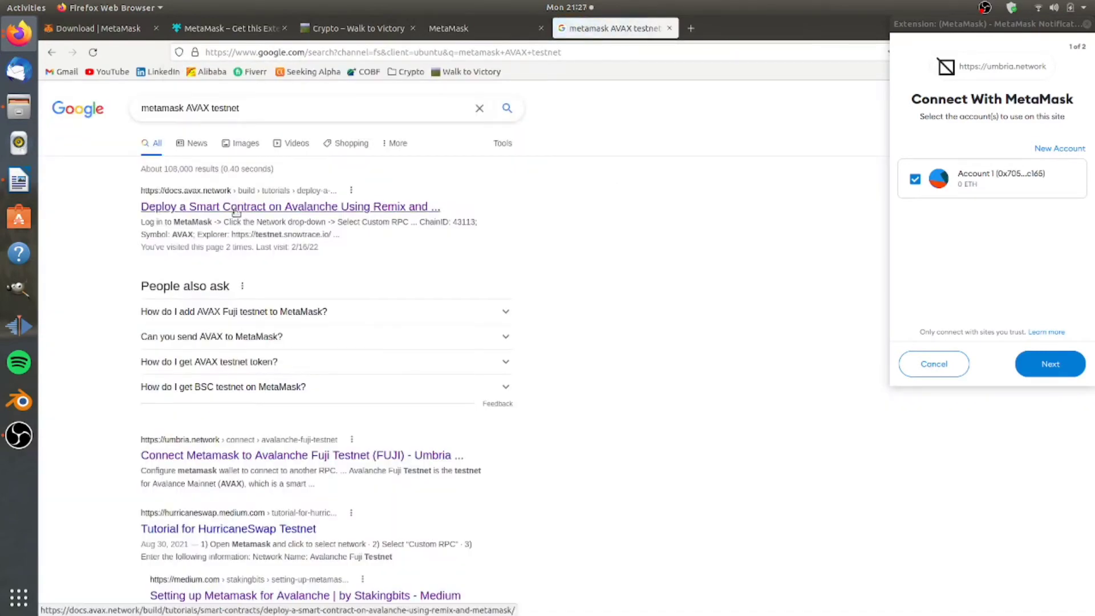
Open the Avalanche Docs Remix and MetaMask deployment tutorial showing FUJI settings (ChainID 43113).
click(236, 207)
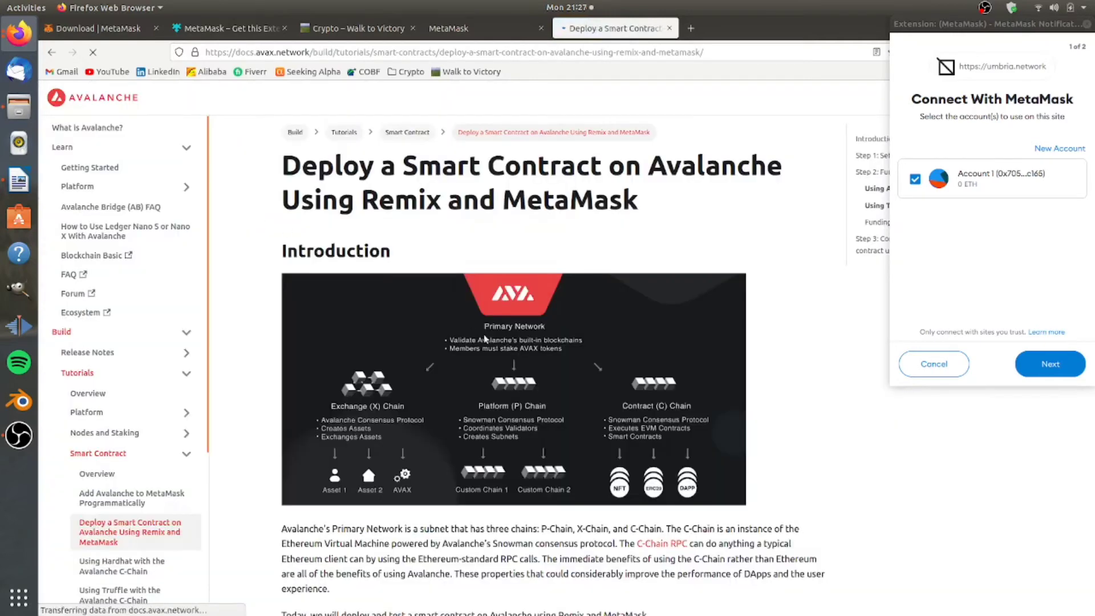
scroll(483, 335, down, 15)
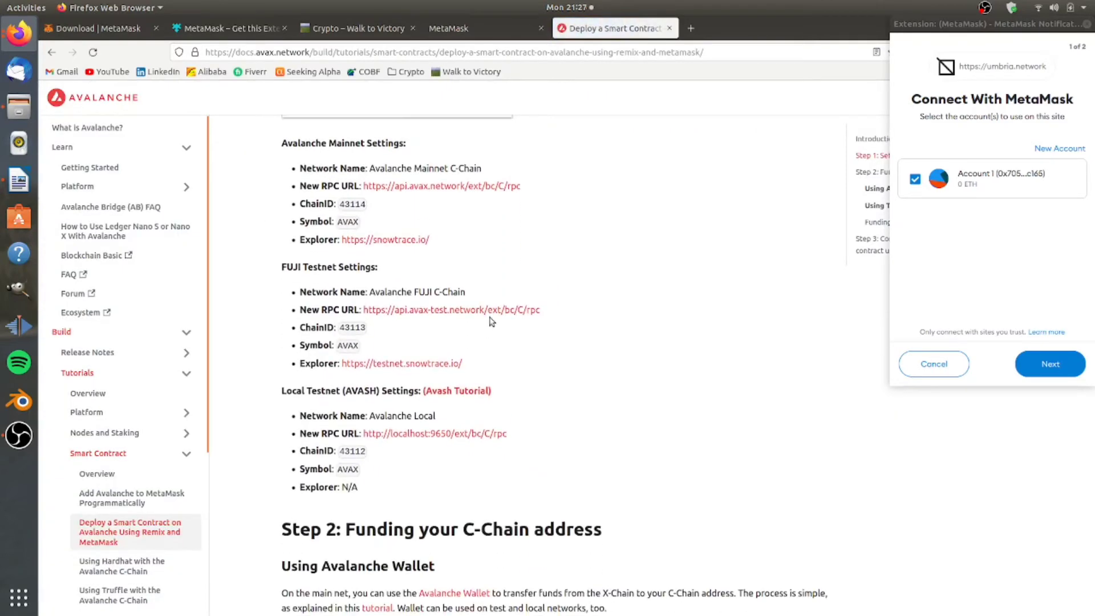
scroll(491, 321, up, 2)
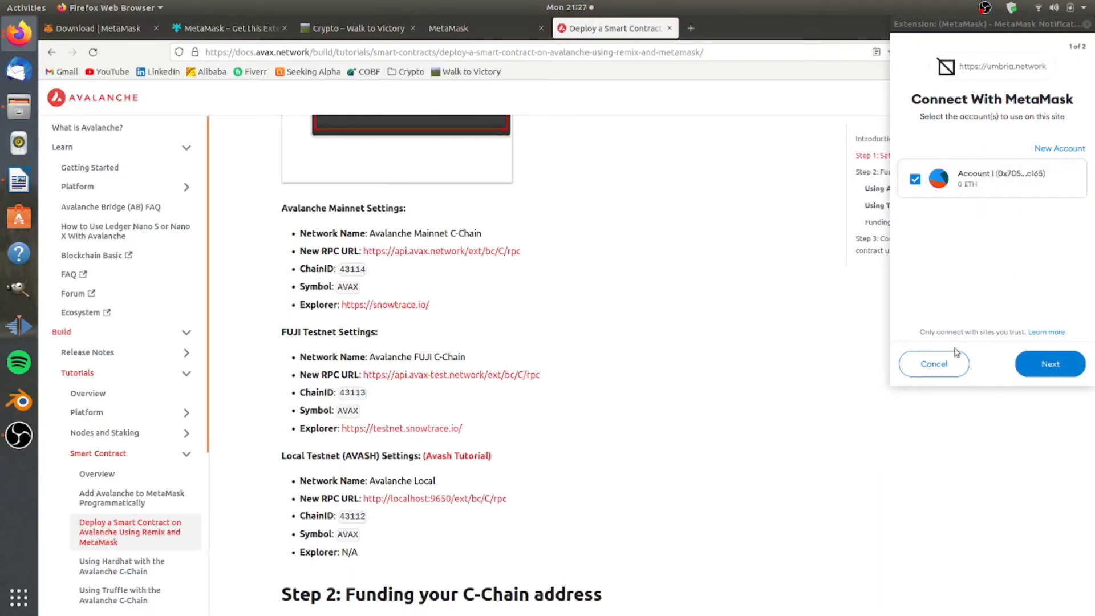
click(1006, 219)
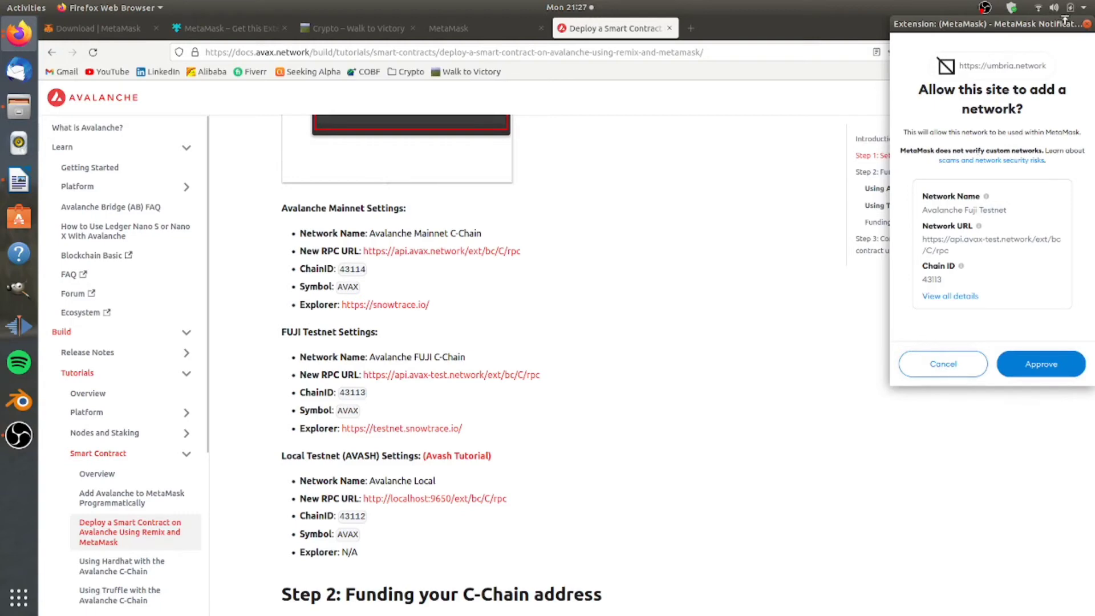
Dismiss the site's MetaMask request and start adding a custom network from the network list.
click(1086, 24)
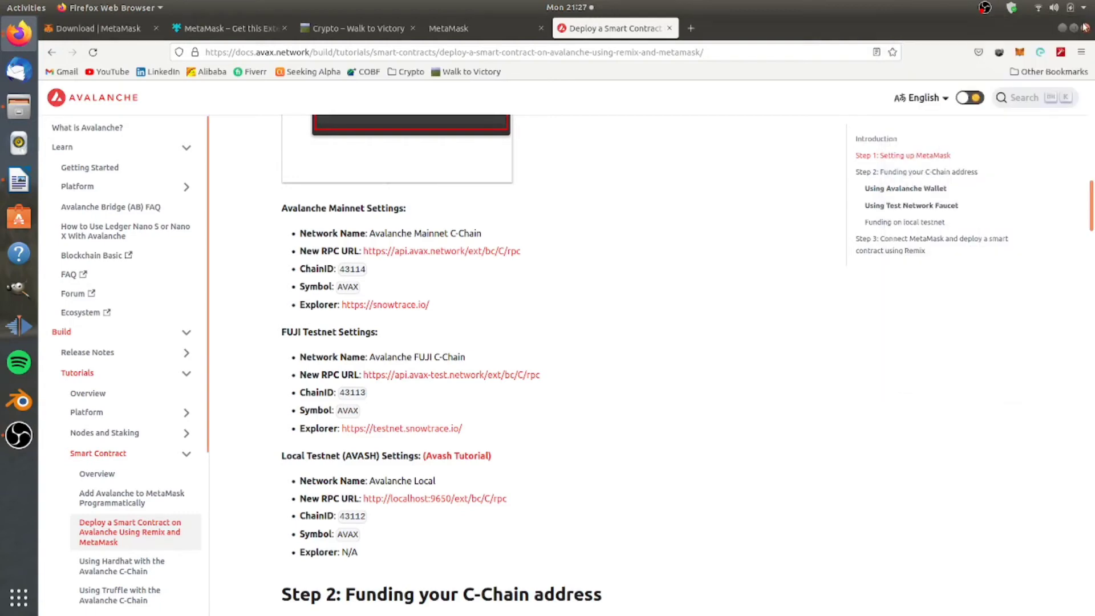
click(1019, 52)
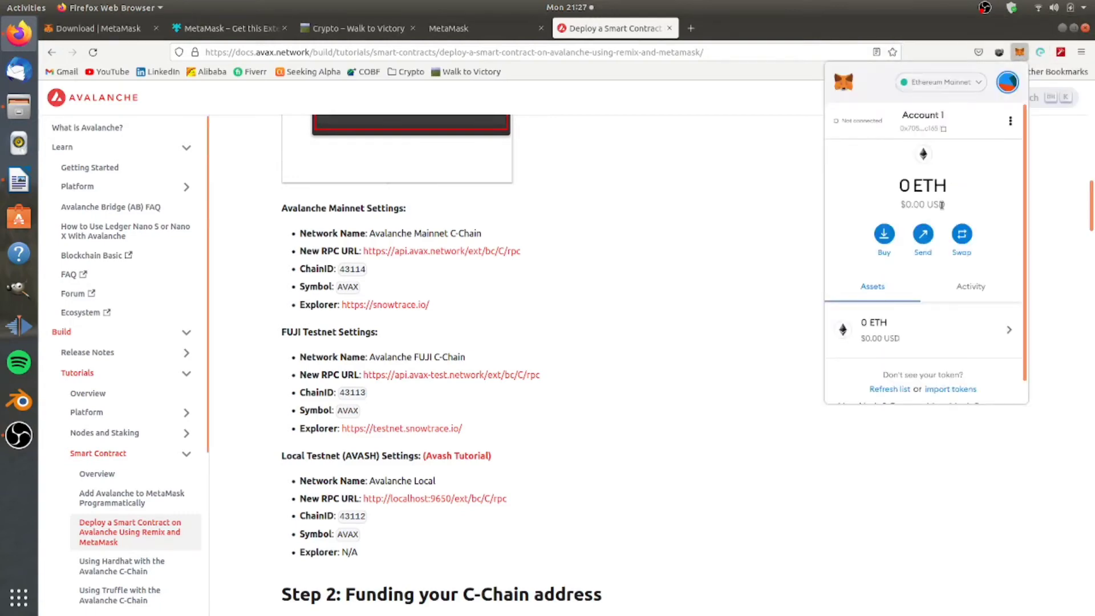
click(978, 84)
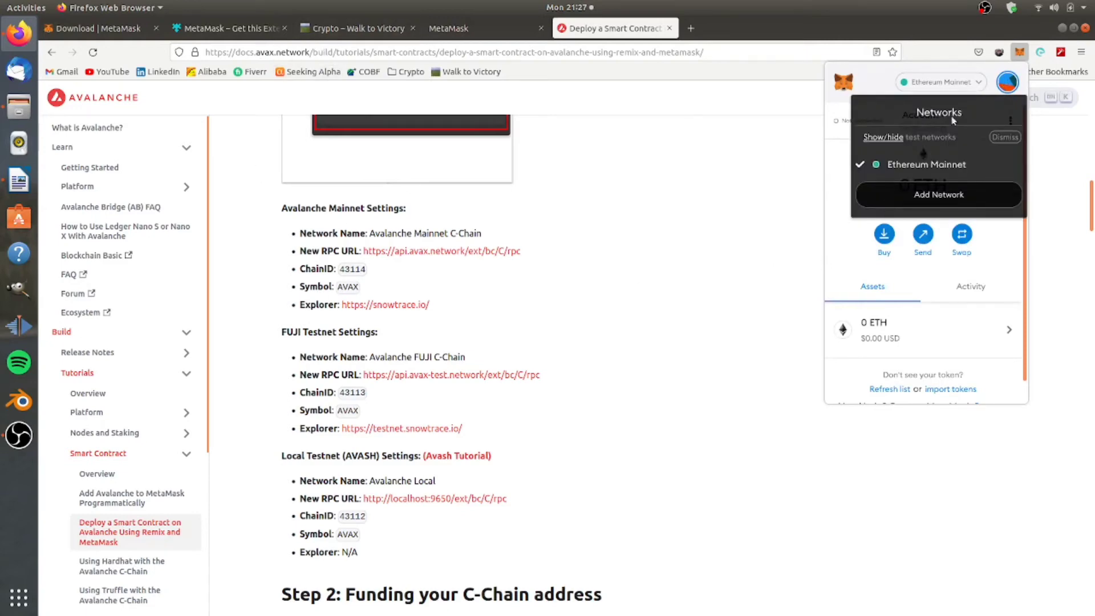
click(939, 195)
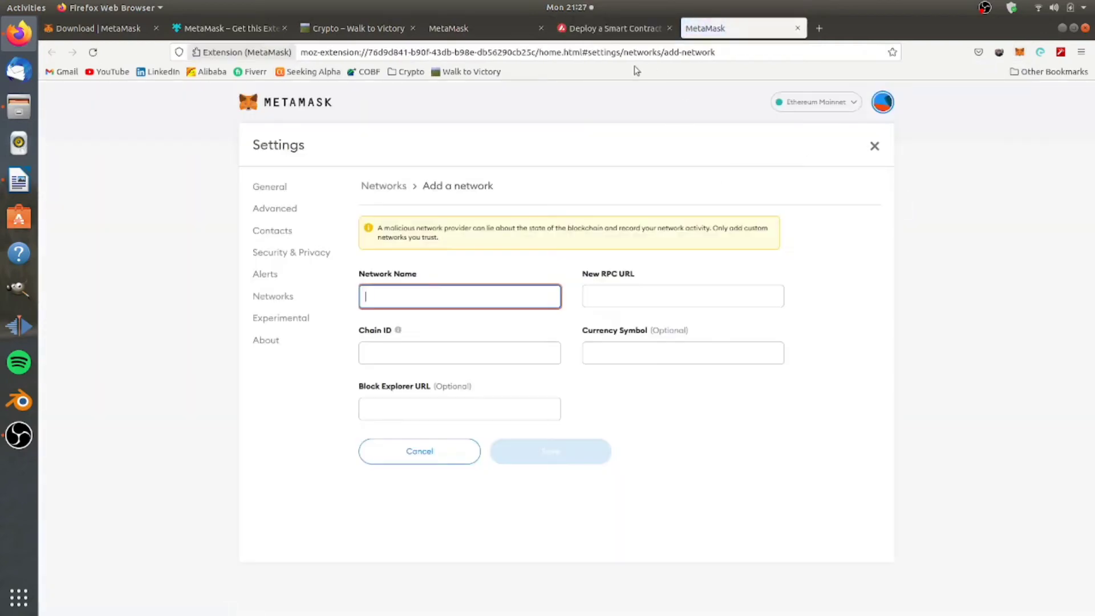
Copy the Avalanche FUJI C-Chain network name and RPC URL from the tutorial into the form.
click(599, 29)
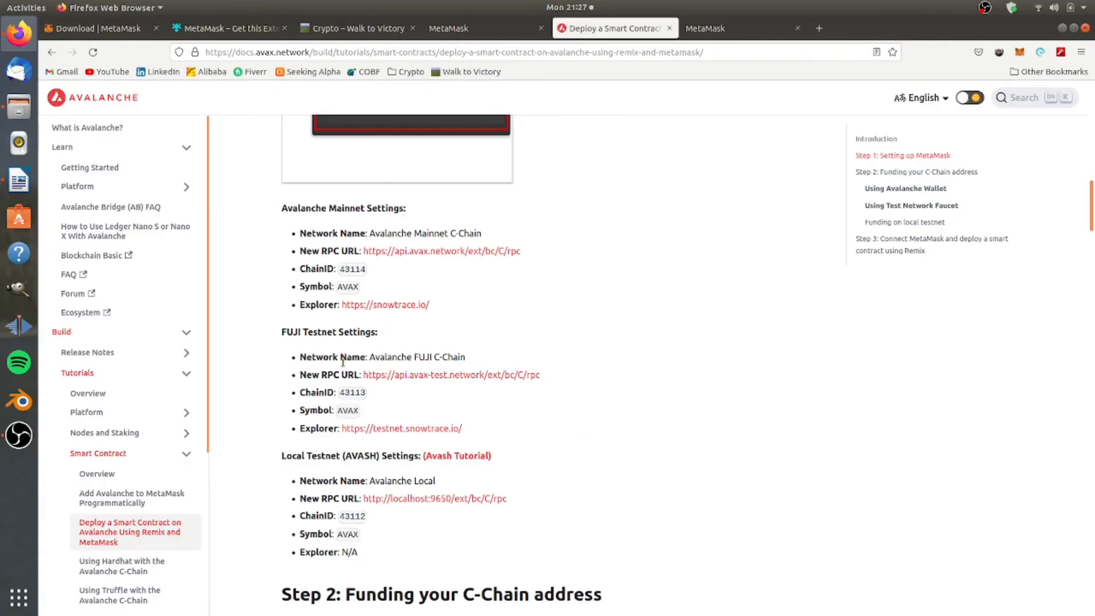
drag(465, 357, 367, 357)
key(ctrl+c)
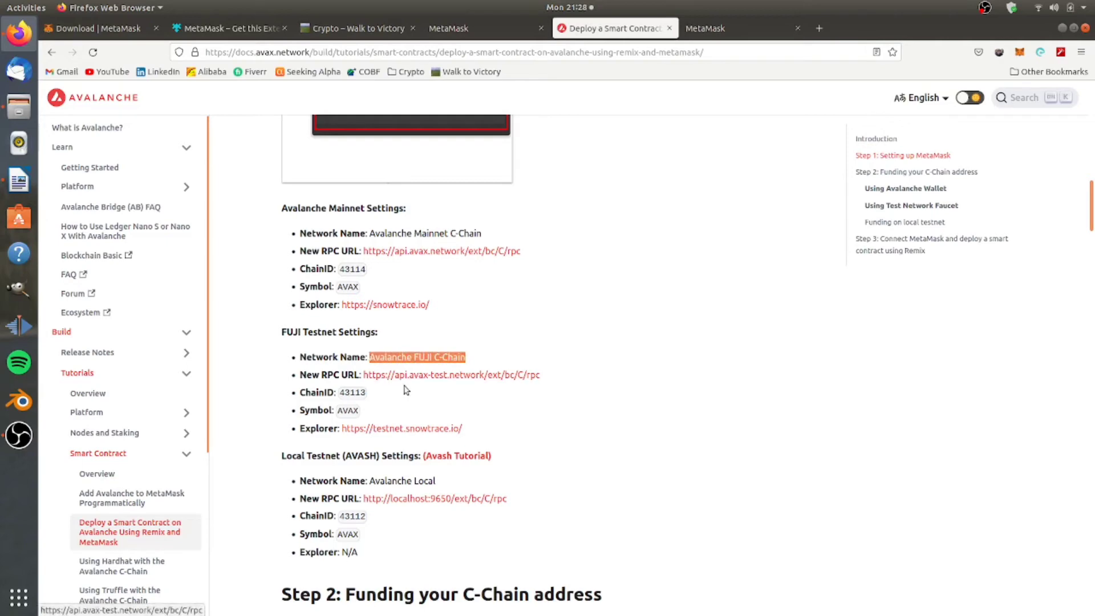
click(703, 28)
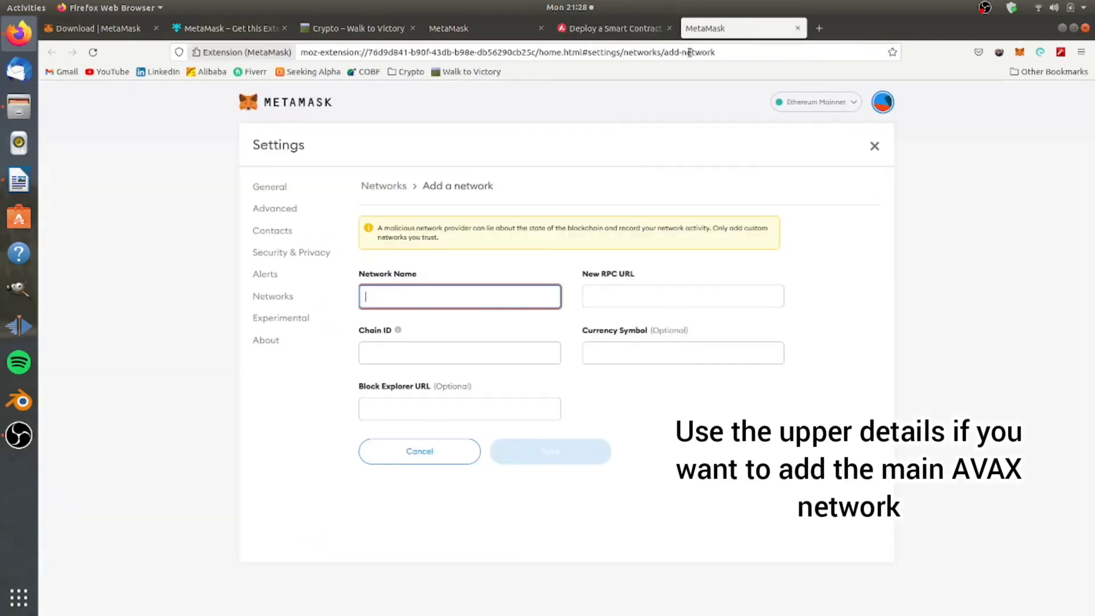
key(ctrl+v)
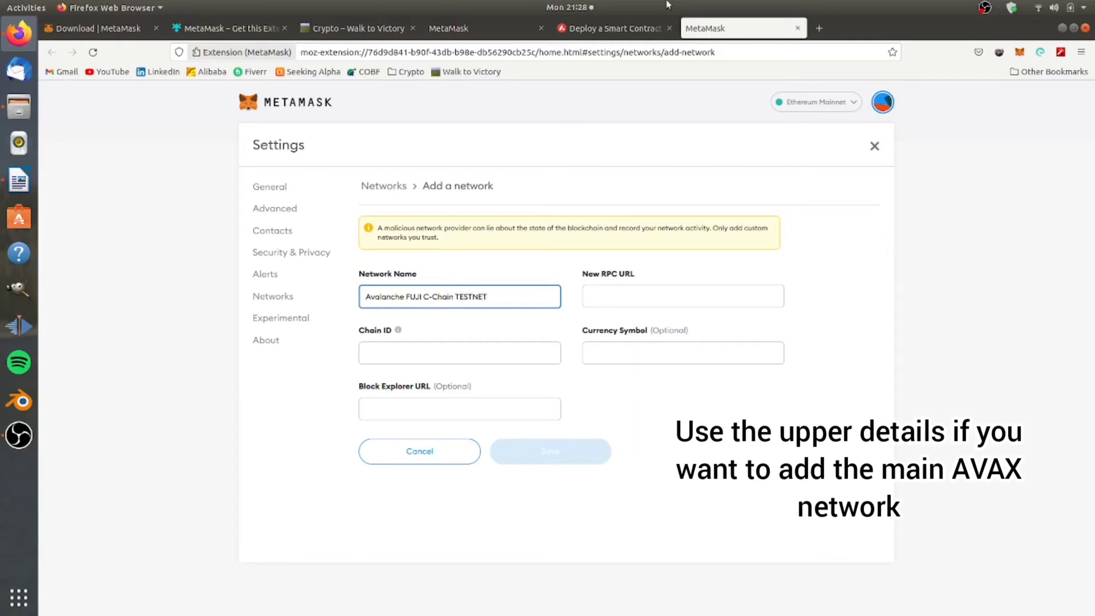
click(608, 27)
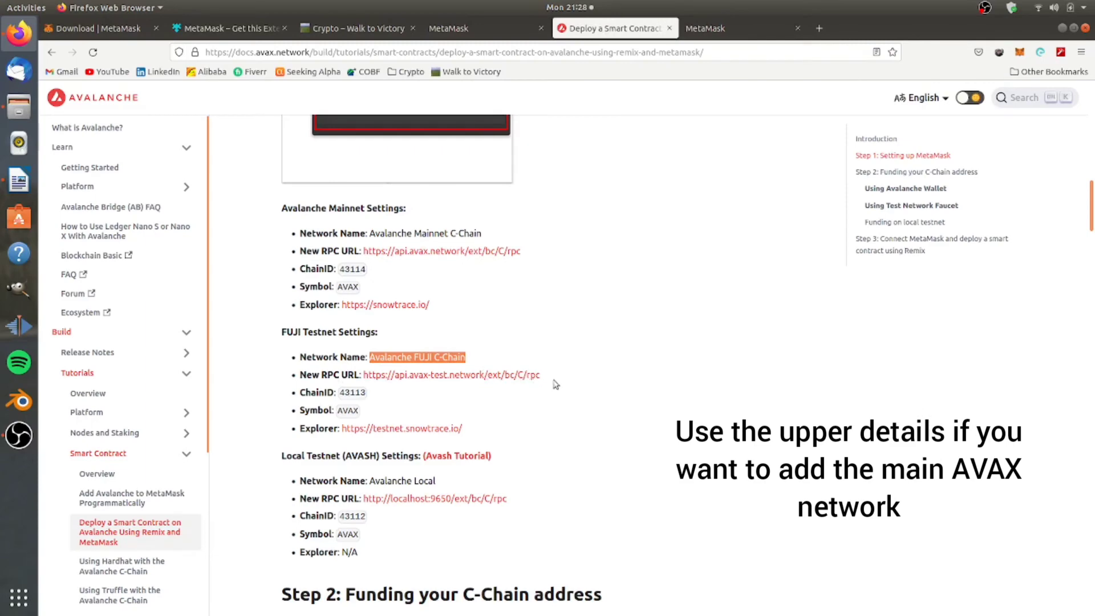
drag(540, 375, 367, 394)
key(ctrl+c)
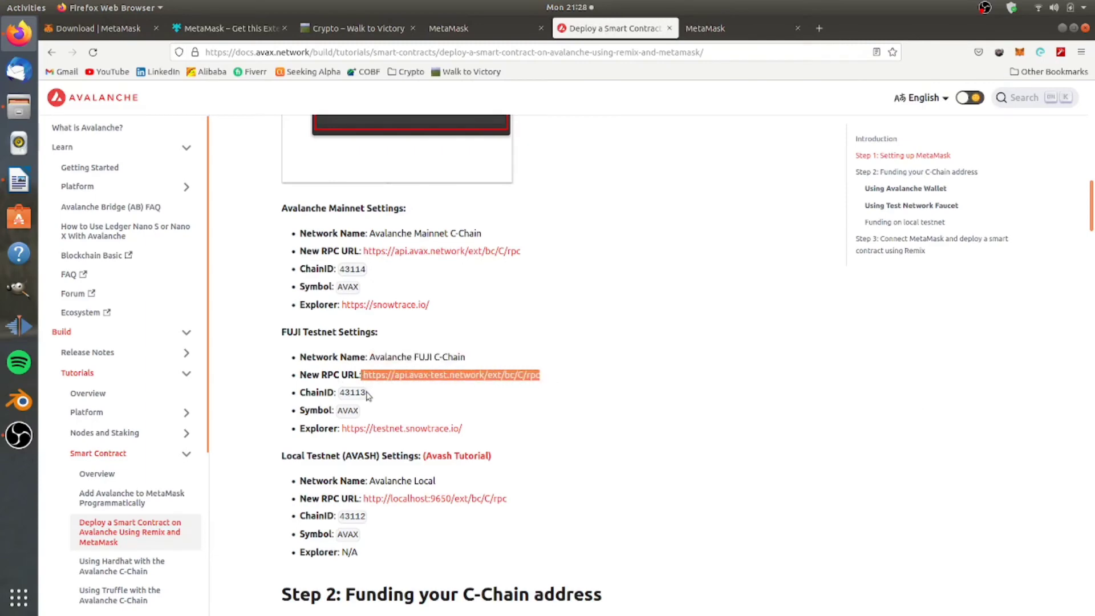
click(773, 33)
click(628, 298)
key(ctrl+v)
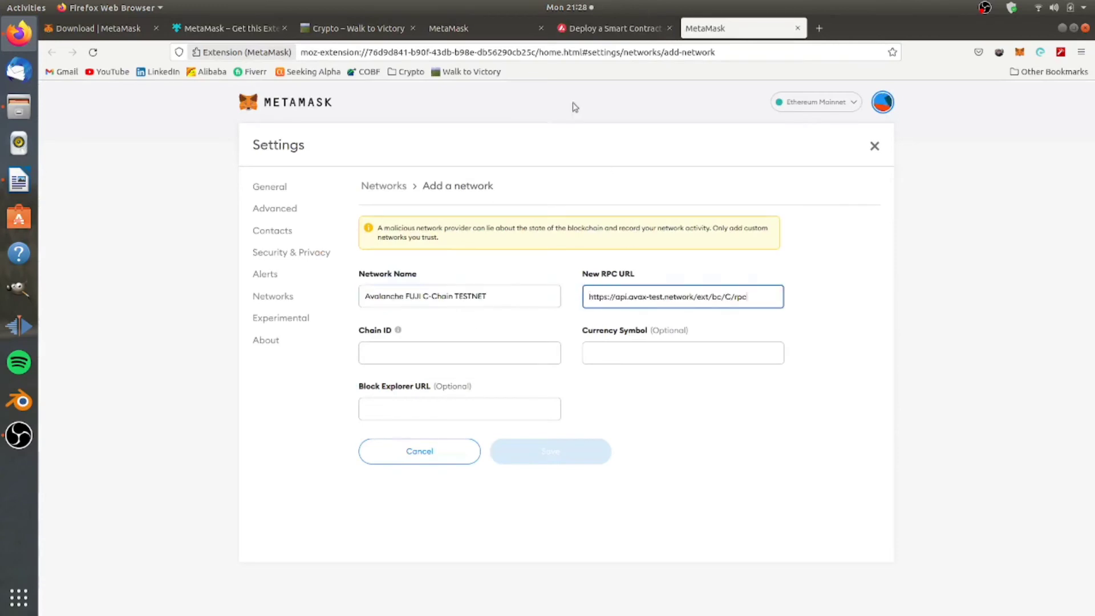
Enter chain ID 43113 and currency symbol AVAX.
click(587, 29)
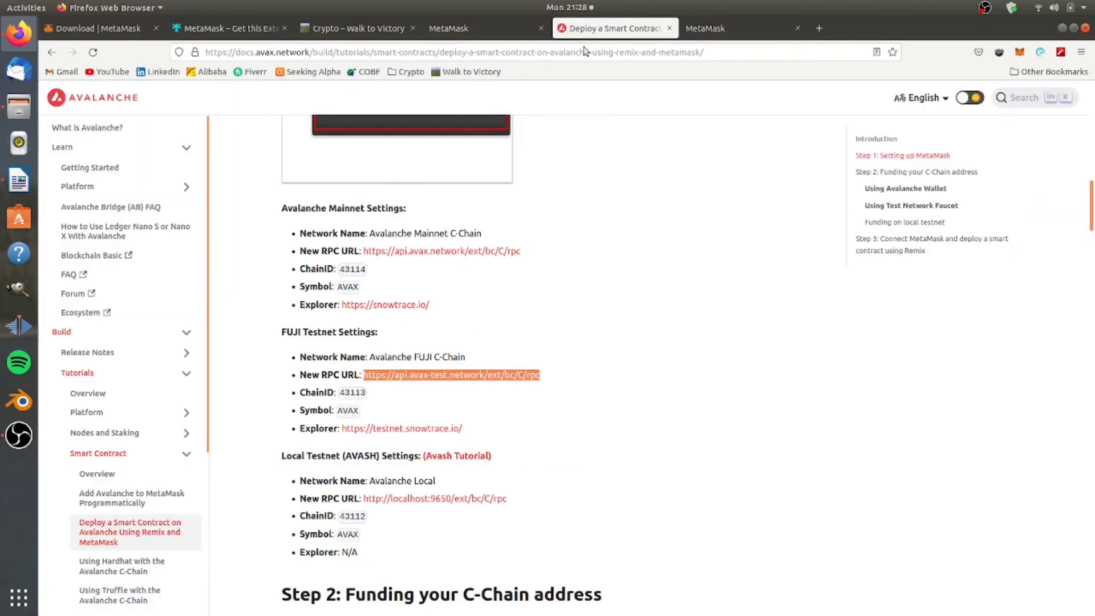
double_click(363, 394)
key(ctrl+c)
click(717, 32)
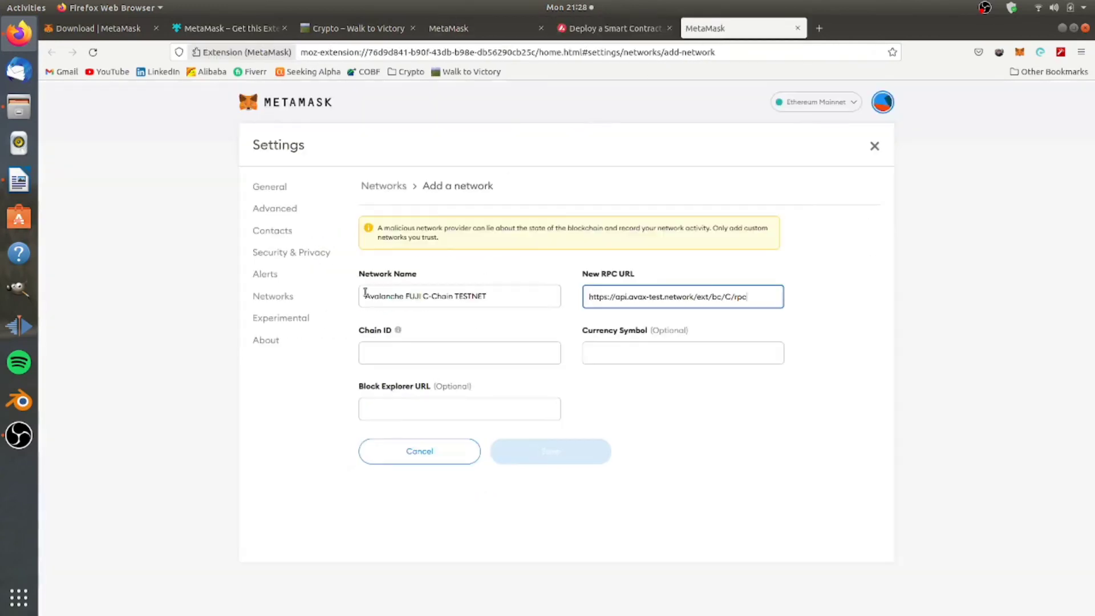
click(387, 353)
key(ctrl+v)
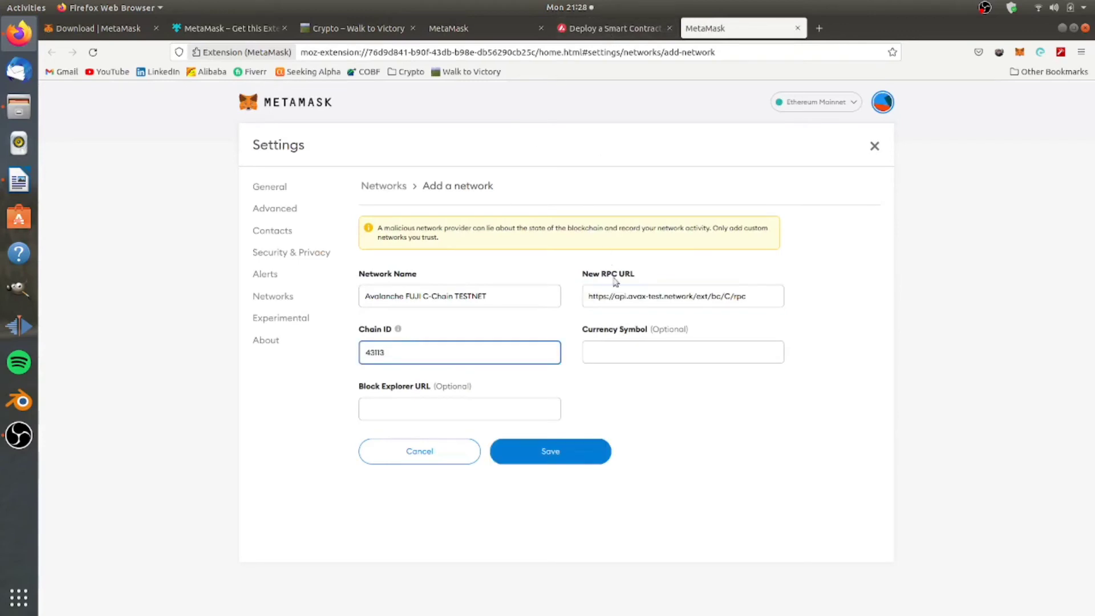
click(634, 352)
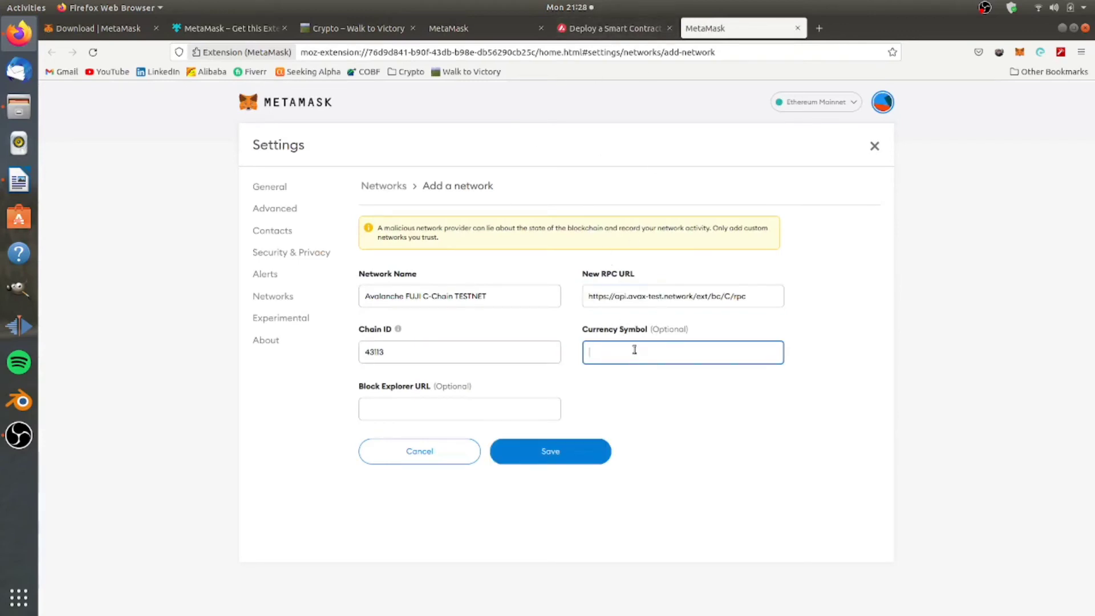
text(AVAX)
Paste the FUJI testnet explorer URL as Block Explorer URL and save the network.
click(576, 26)
drag(463, 428, 342, 444)
key(ctrl+c)
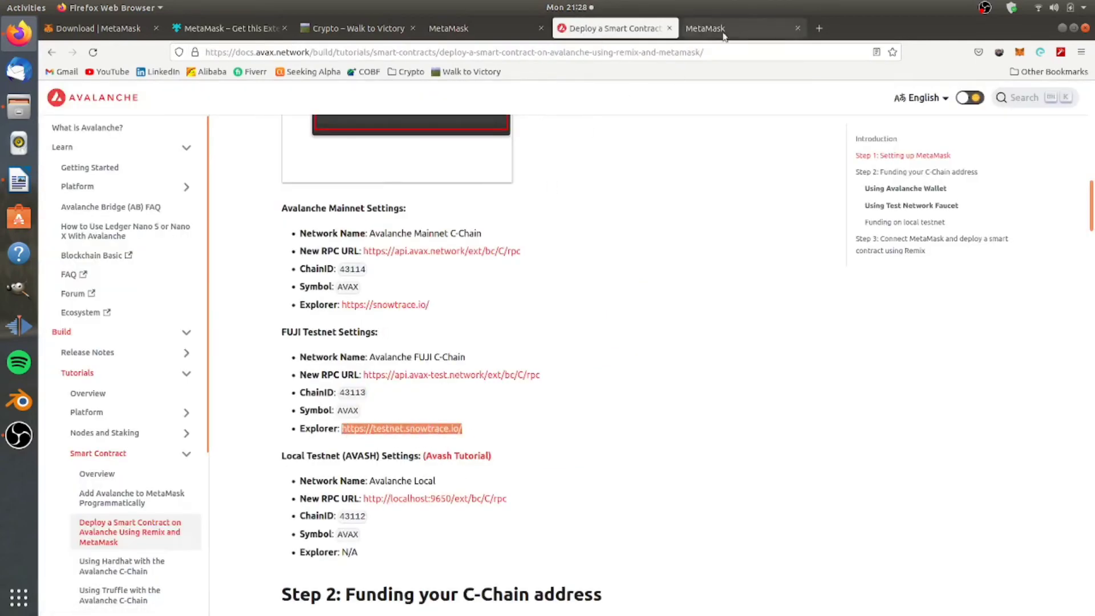
click(705, 28)
click(406, 400)
key(ctrl+v)
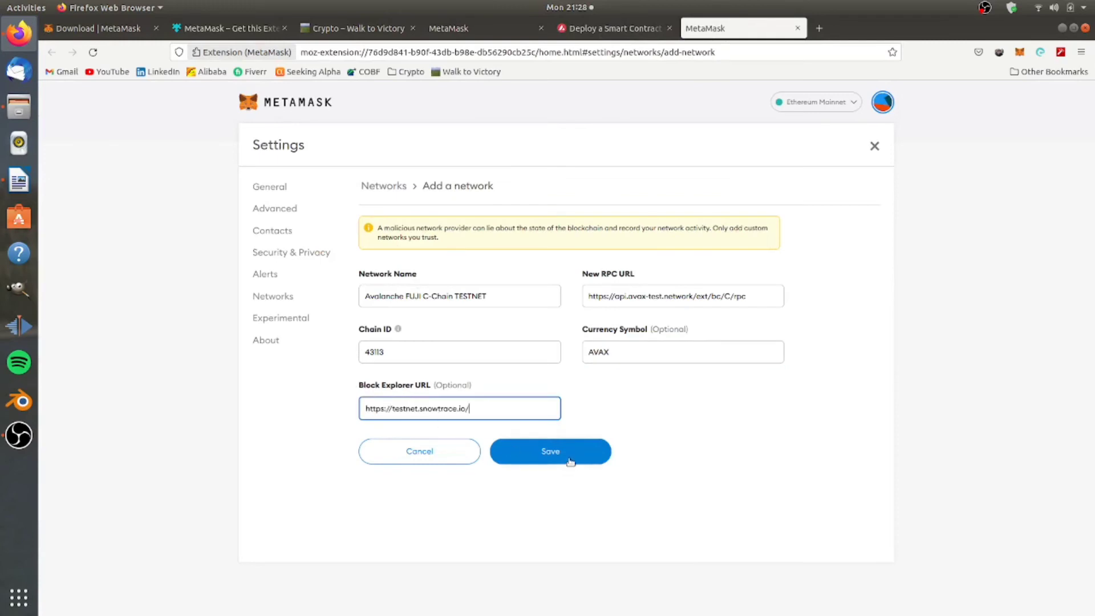
click(570, 461)
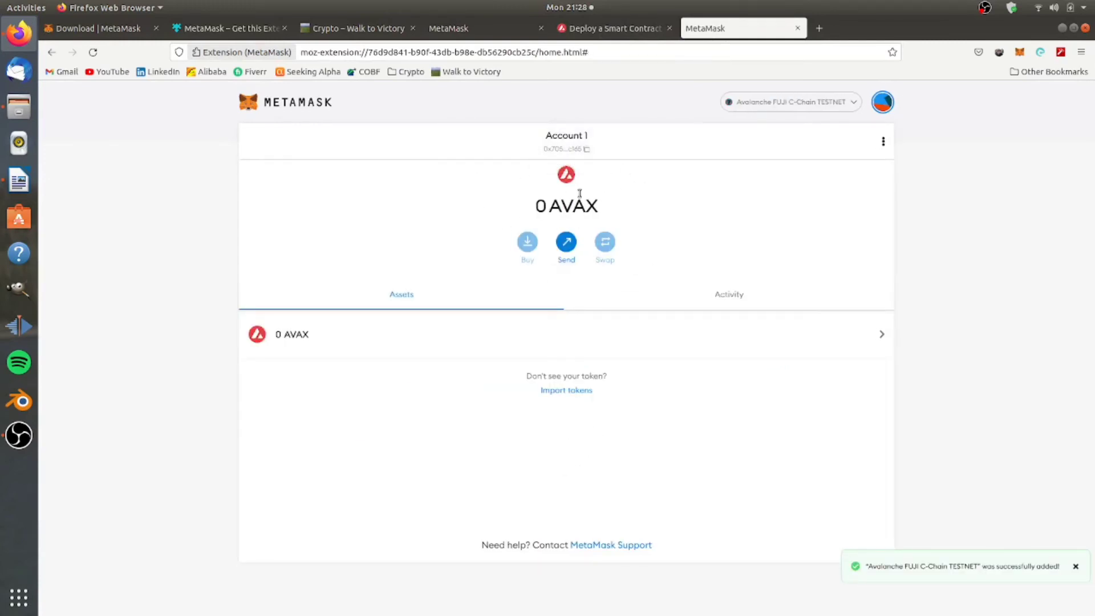
Check the FUJI network is listed and the balance reads 0 AVAX, then open a new tab.
click(822, 103)
click(817, 103)
double_click(541, 205)
double_click(591, 211)
drag(520, 213, 599, 213)
click(628, 180)
double_click(563, 205)
click(819, 28)
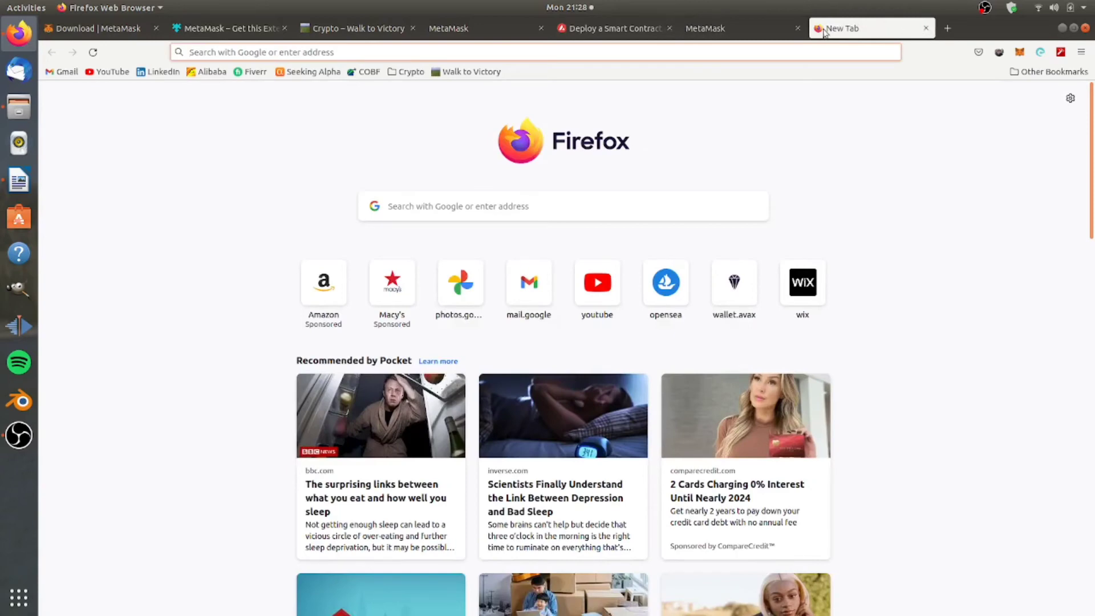
Search Google for 'avax faucet' and open the AVAX TEST FAUCET site.
click(807, 57)
text(AVAX)
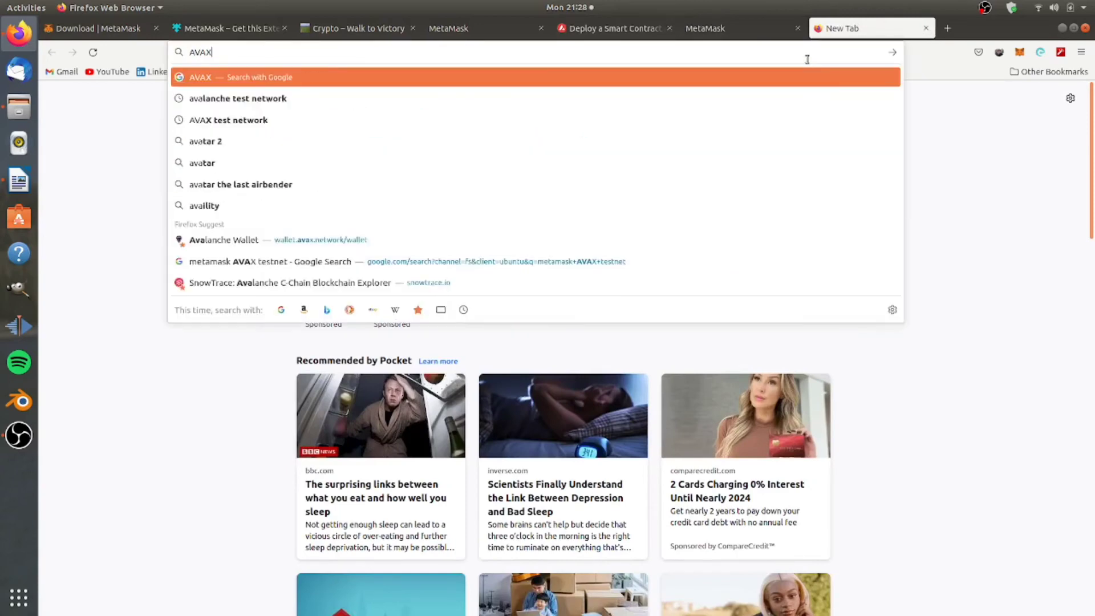
text( Fac)
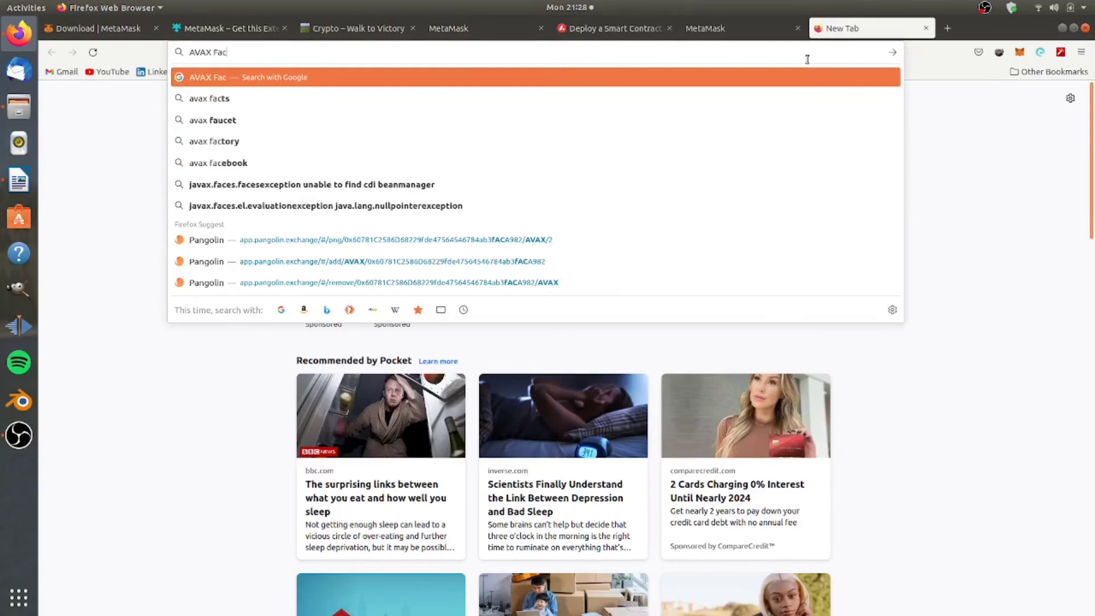
key(Down)
key(Down)
key(Return)
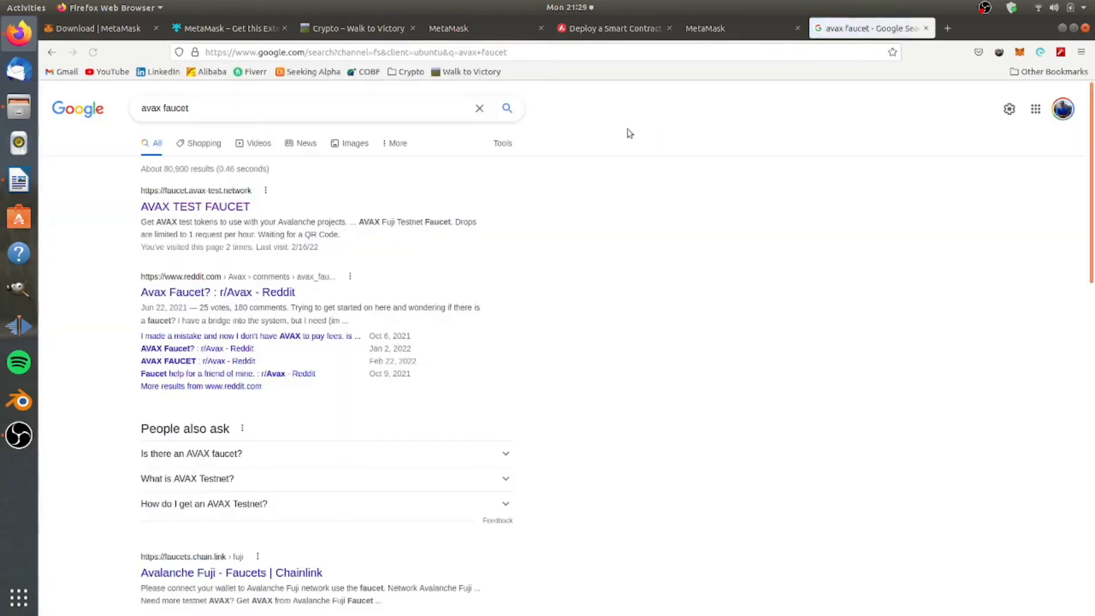
click(204, 209)
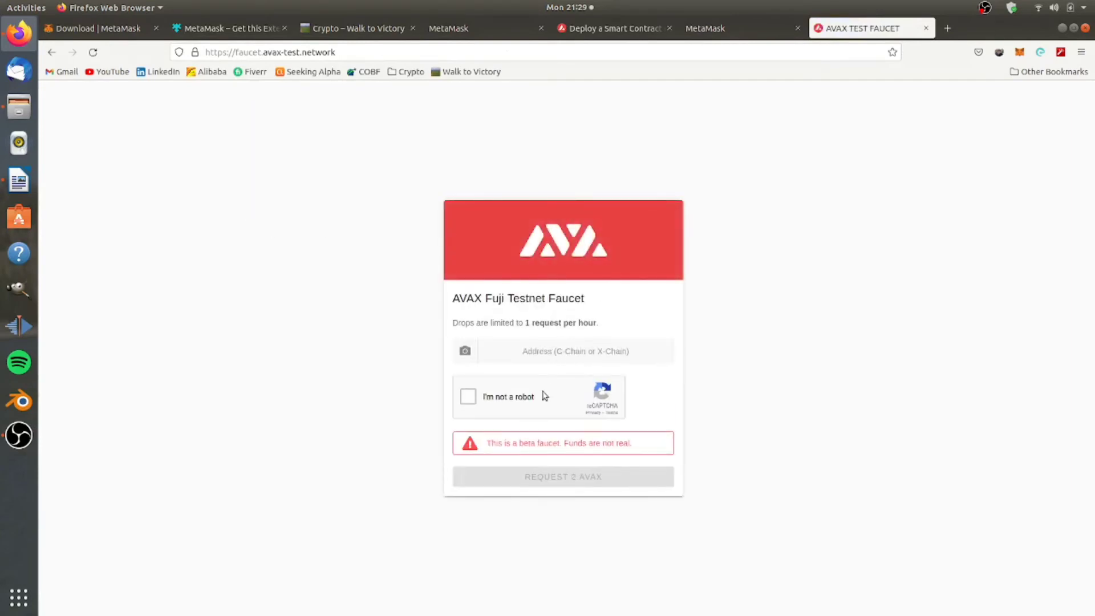
Pass reCAPTCHA, paste the MetaMask account address, and request 10 test AVAX.
click(494, 401)
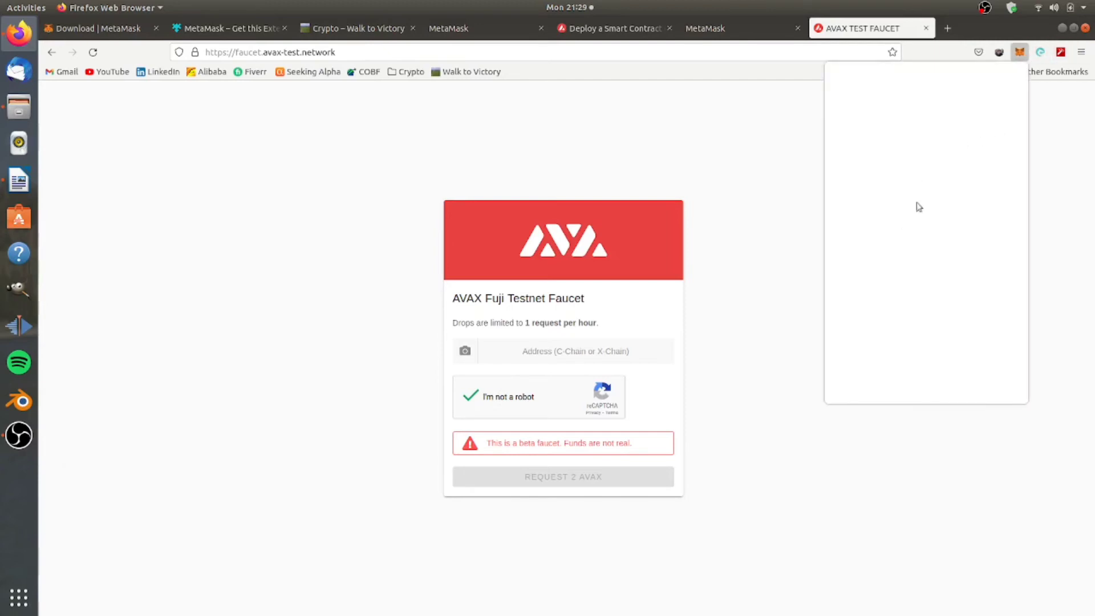
click(947, 131)
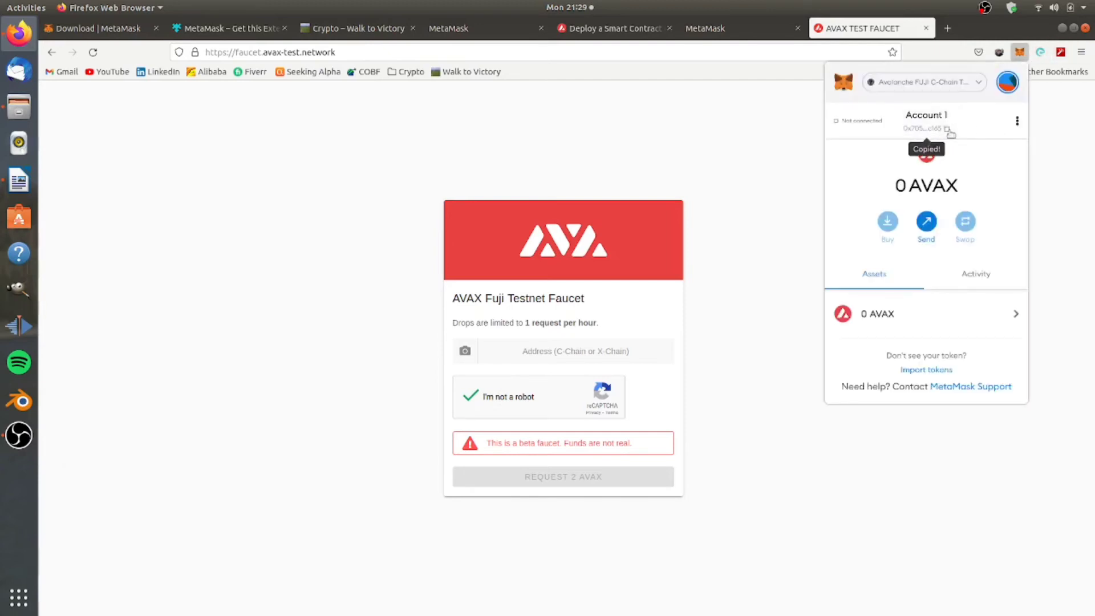
click(595, 353)
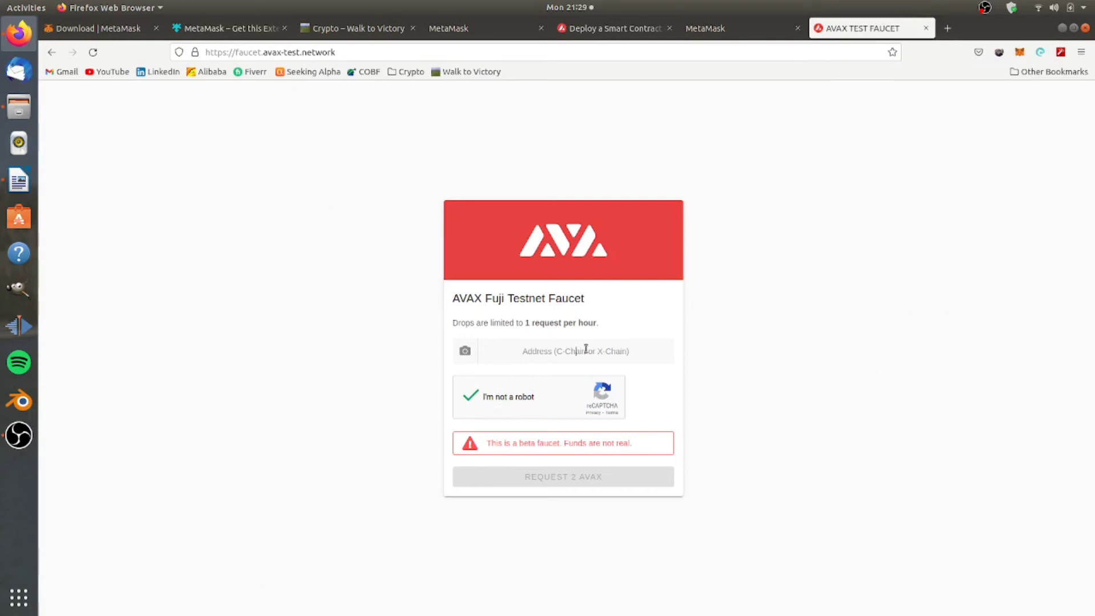
key(ctrl+v)
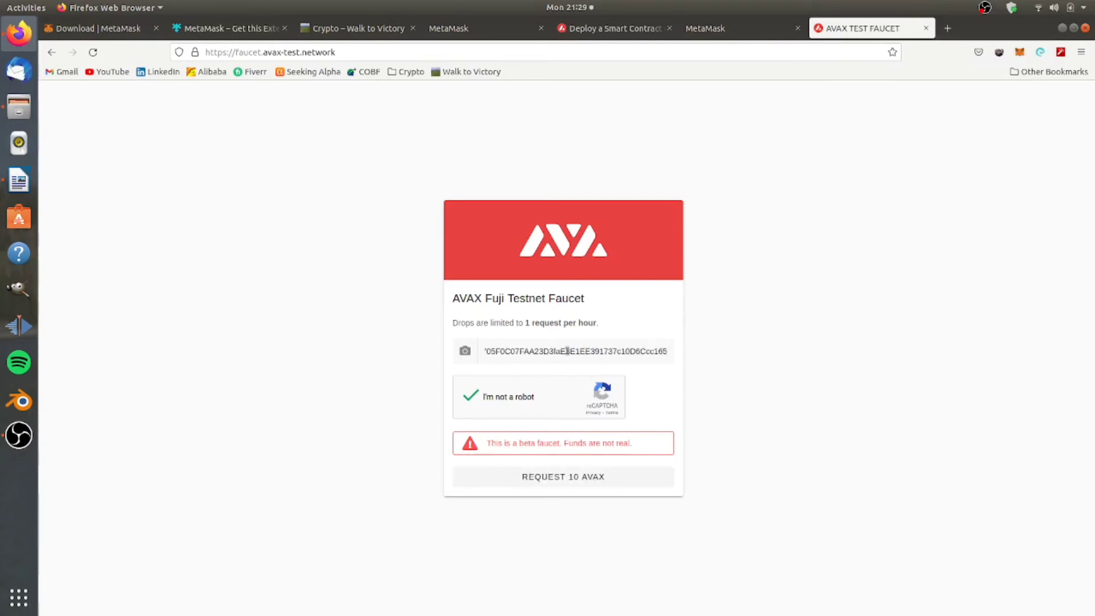
click(576, 484)
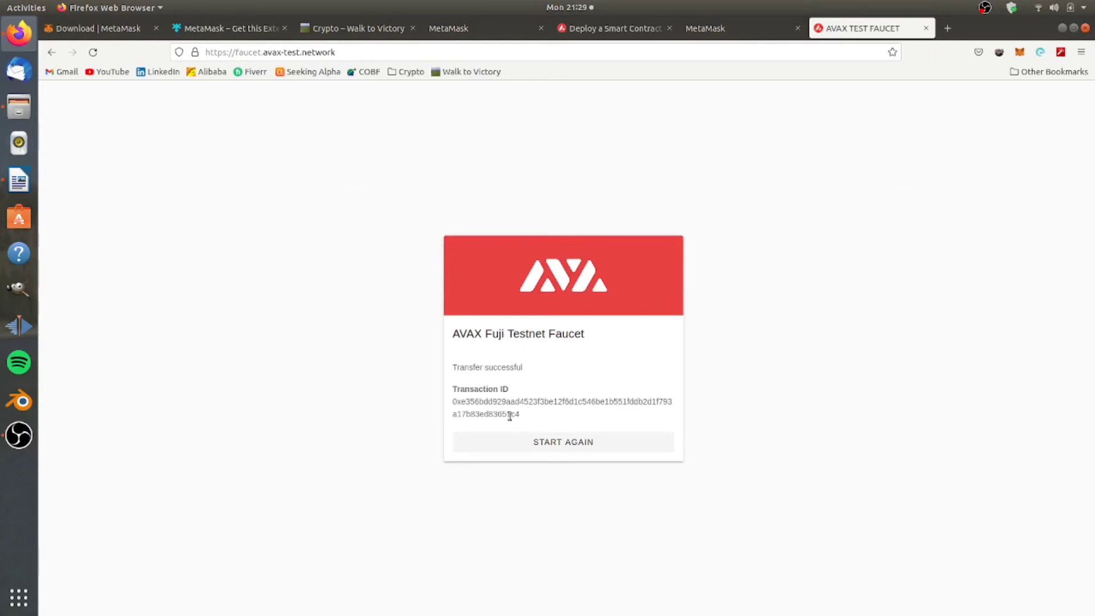
Select the faucet's transaction ID and check the MetaMask balance shows 10 AVAX.
drag(517, 414, 452, 401)
click(537, 403)
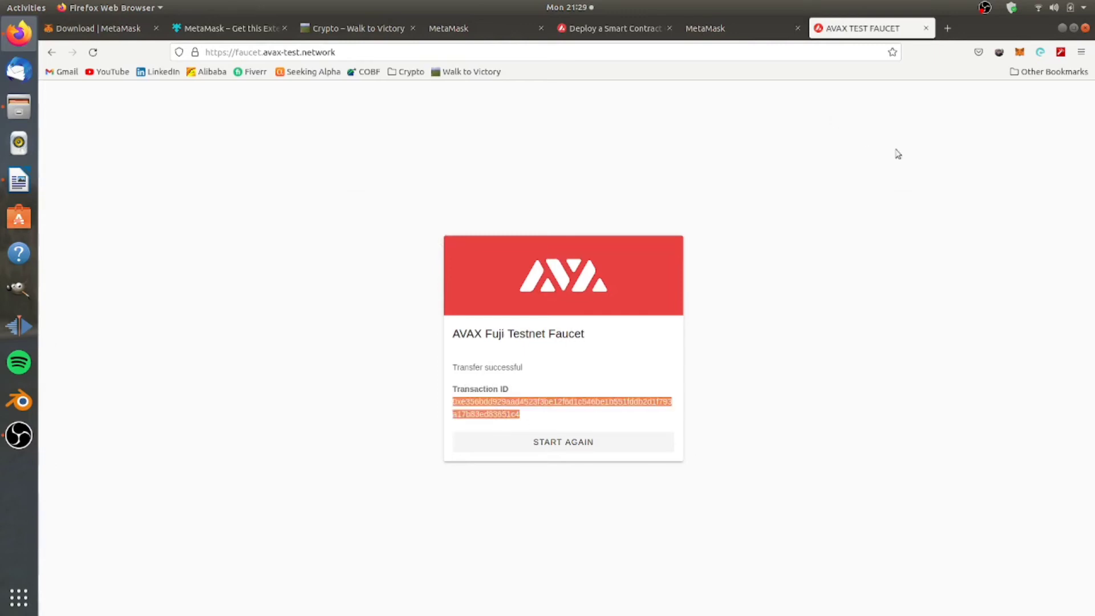
click(1020, 53)
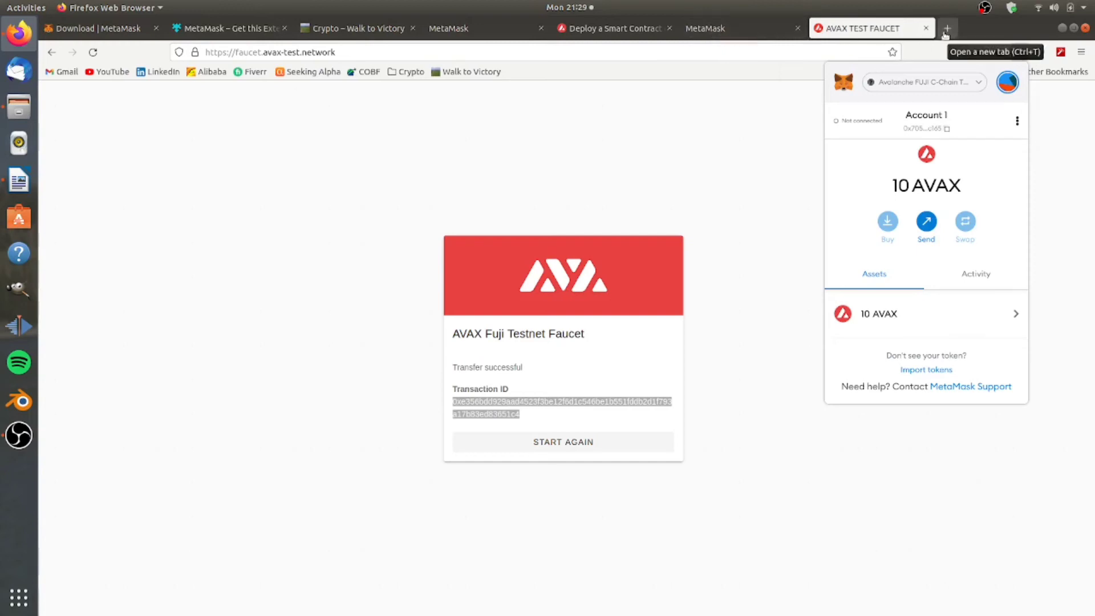
click(794, 52)
Search 'snowtrace test' and open the SnowTrace Avalanche Testnet C-Chain explorer.
click(798, 55)
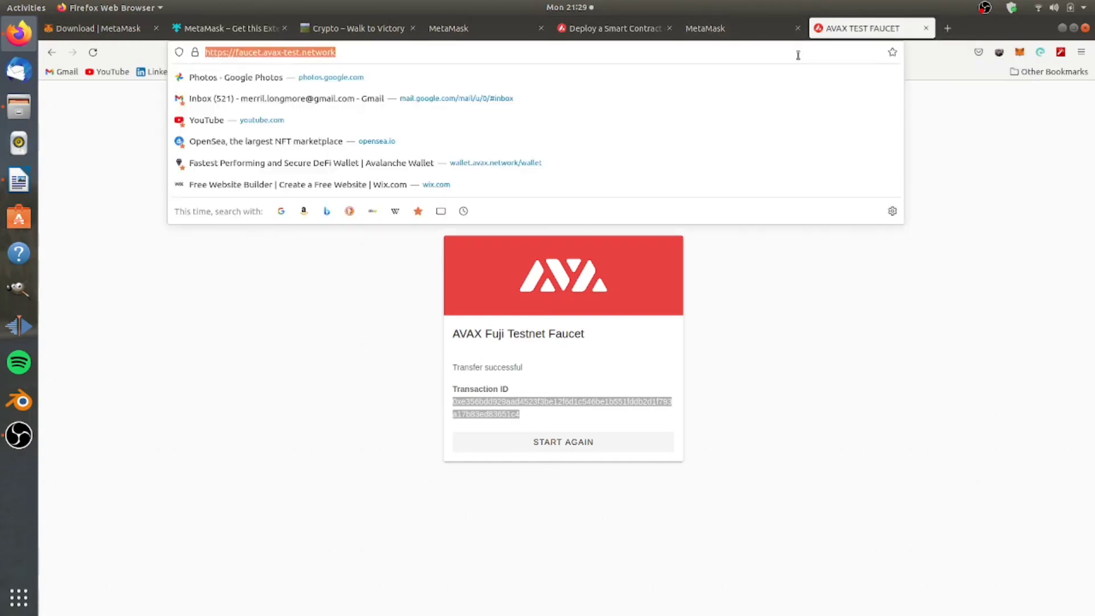
text(snowtrace.io/)
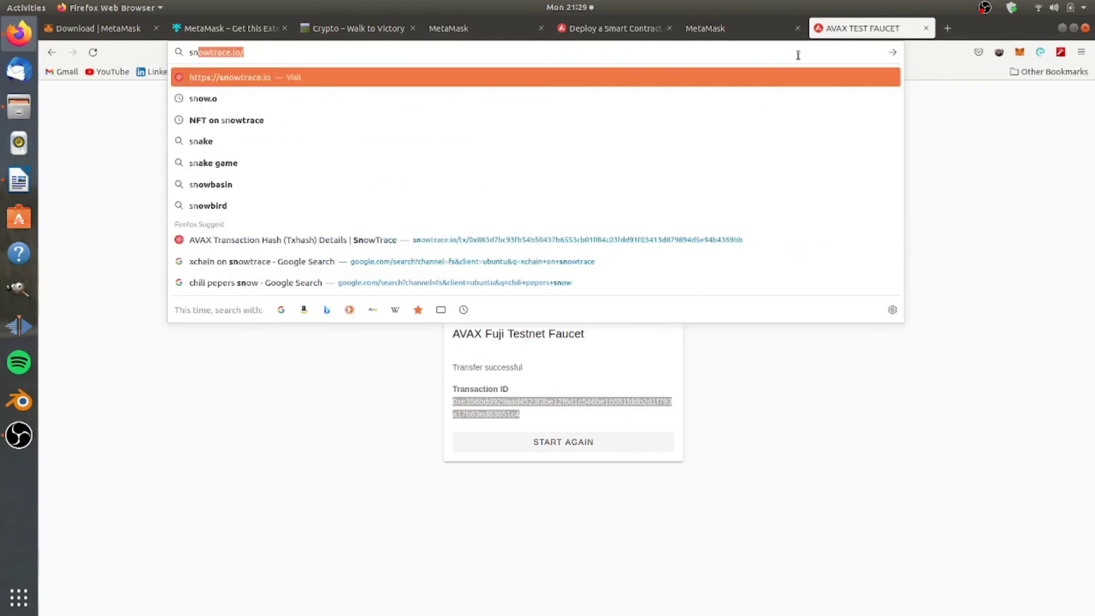
key(Right)
key(BackSpace)
key(BackSpace)
key(BackSpace)
key(BackSpace)
text(test)
key(Return)
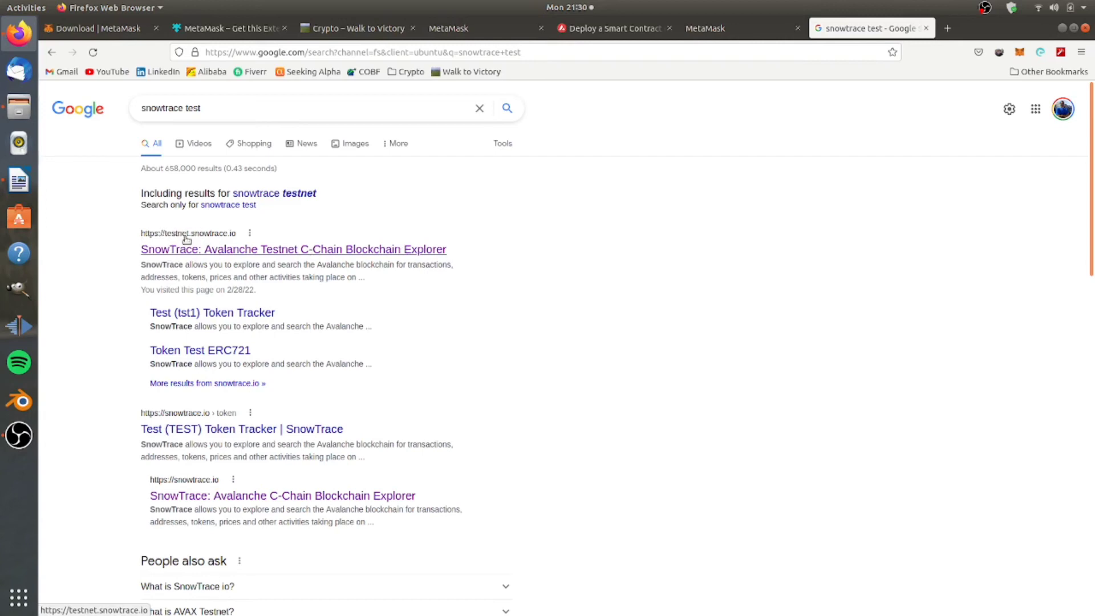
click(265, 250)
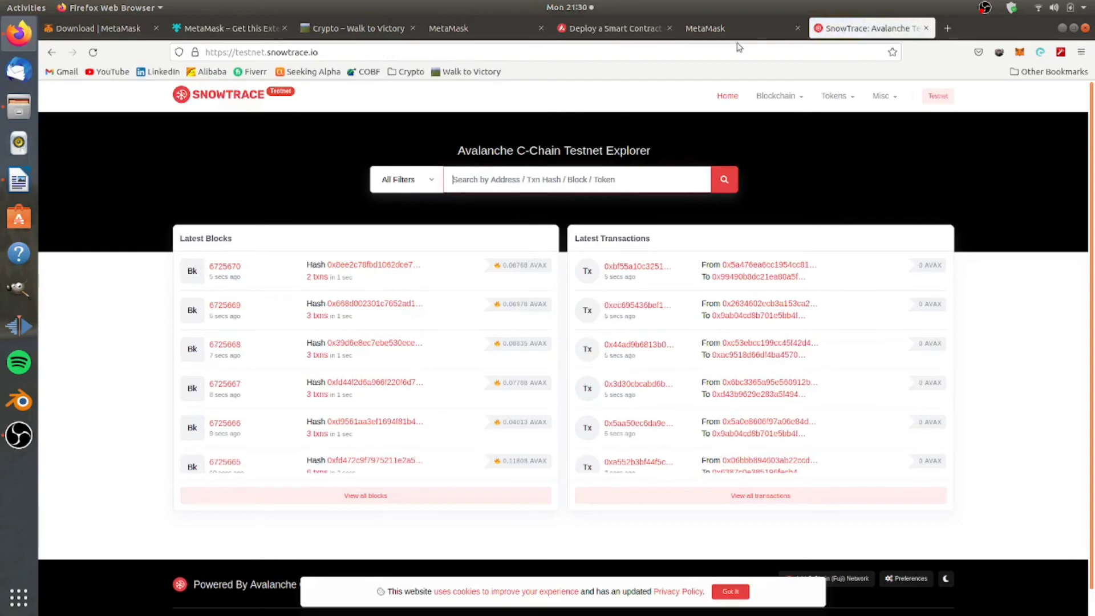
Look up the pasted transaction hash in the SnowTrace search box.
key(ctrl+v)
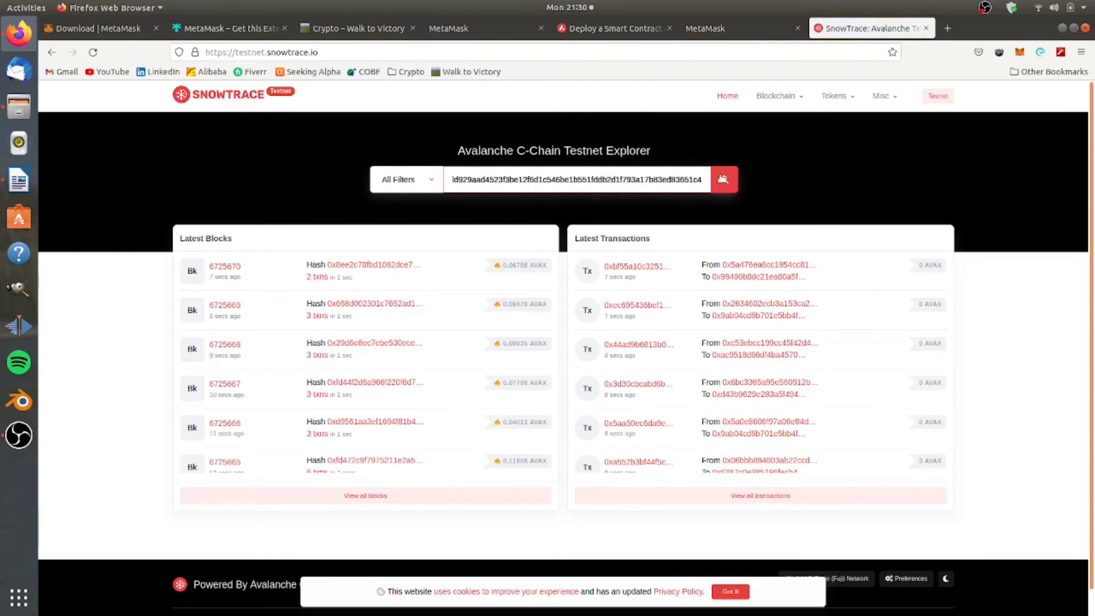
click(722, 179)
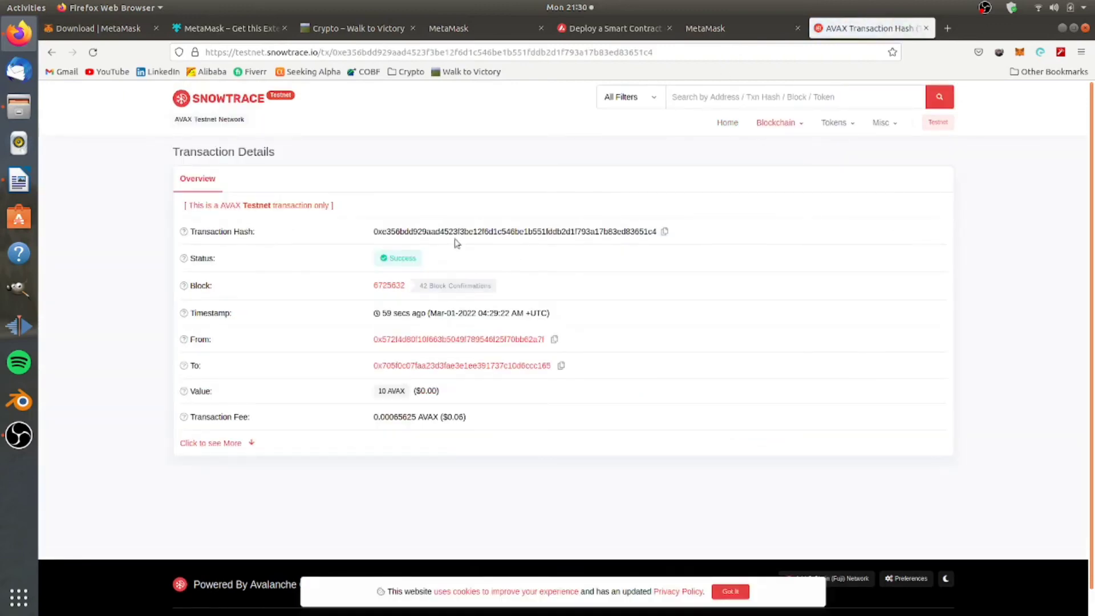
double_click(502, 231)
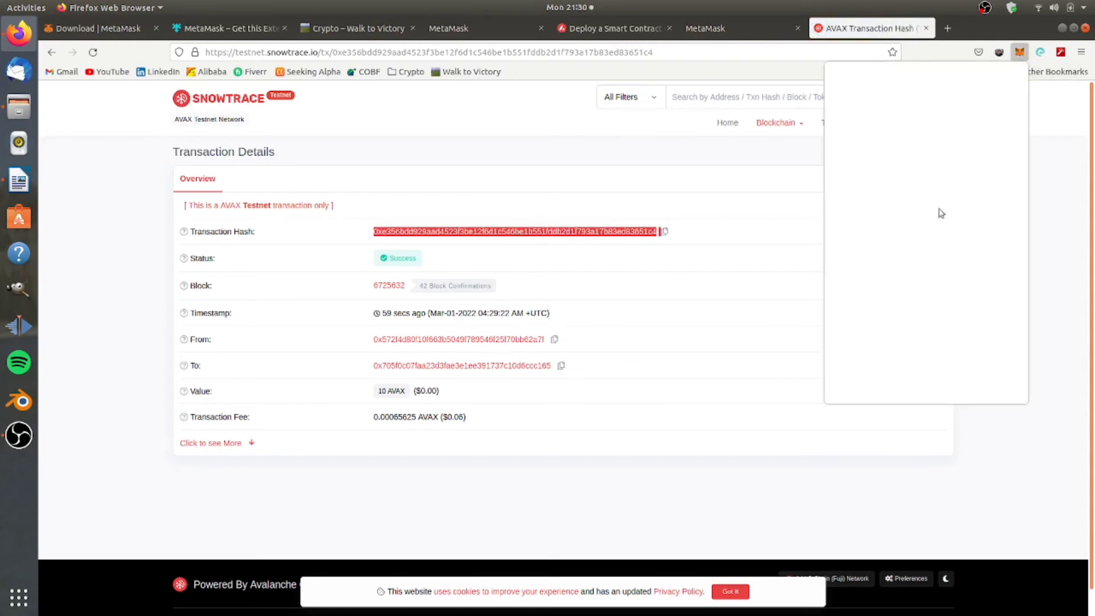
click(609, 322)
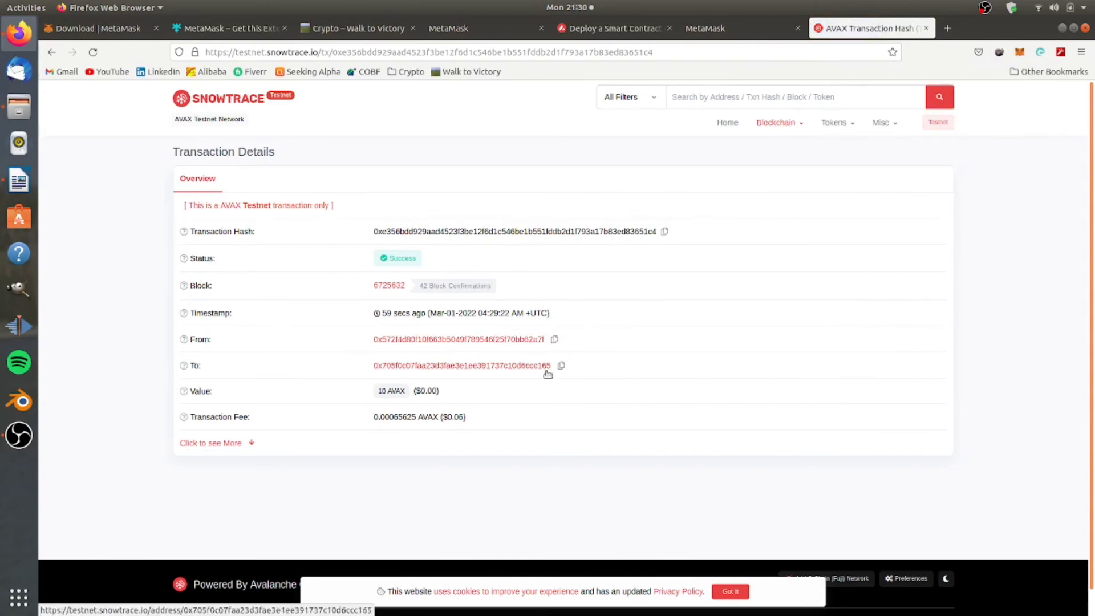
Compare the wallet address, review the 0.00065625 AVAX ($0.06) fee, and copy the transaction hash.
click(1019, 52)
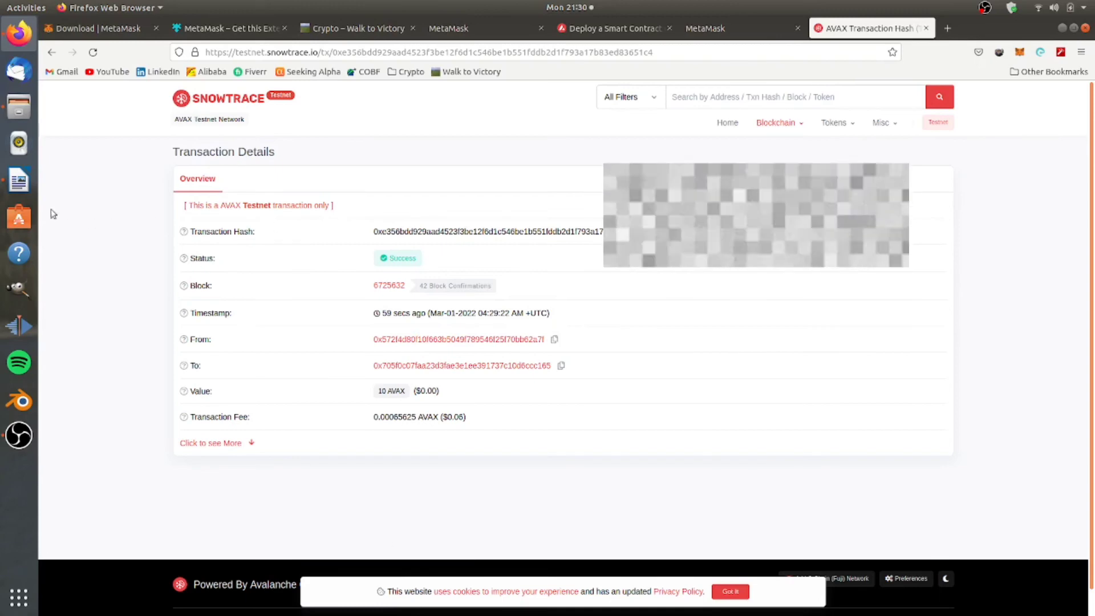
click(19, 181)
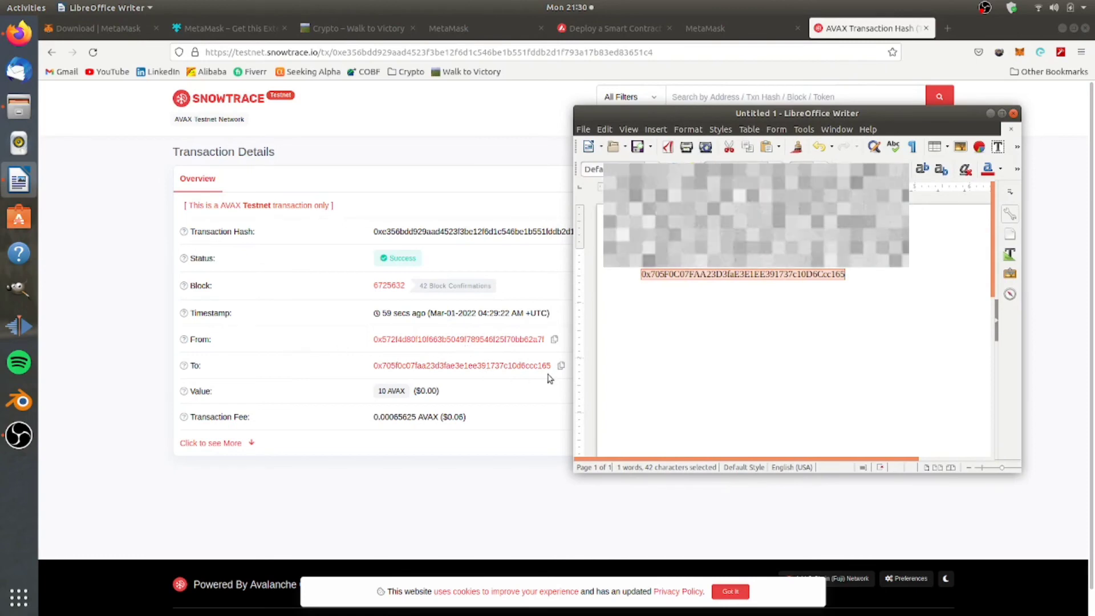
drag(385, 417, 438, 418)
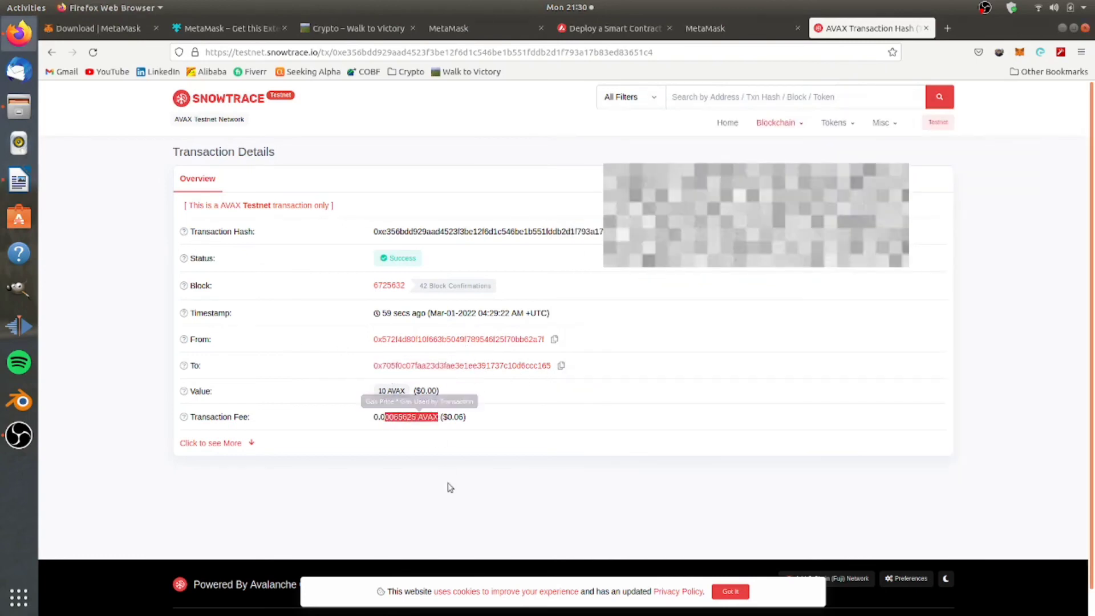
click(452, 417)
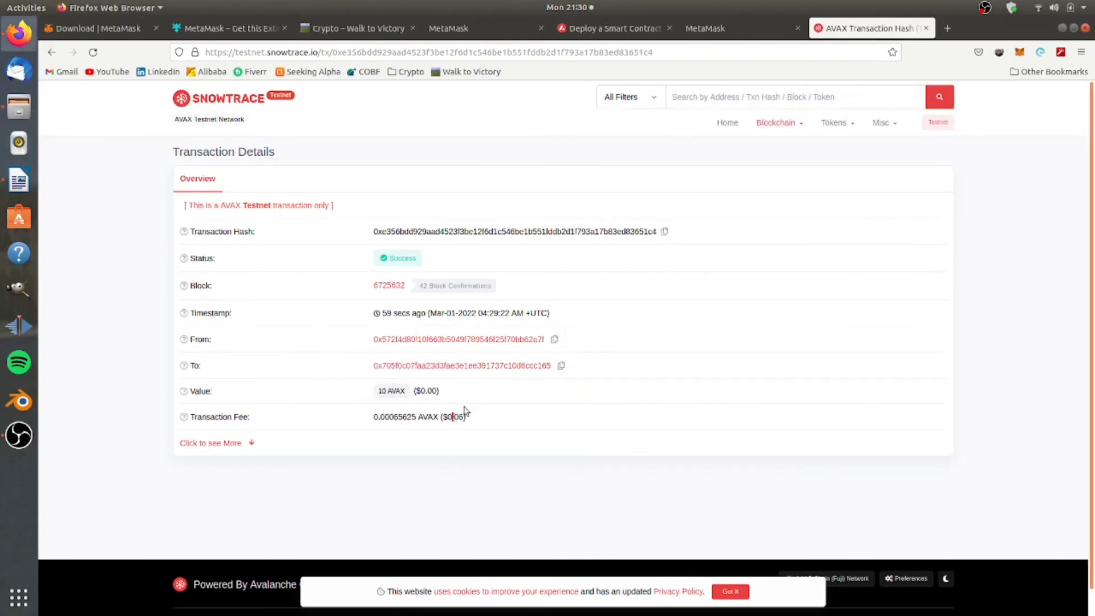
drag(449, 417, 467, 417)
click(621, 390)
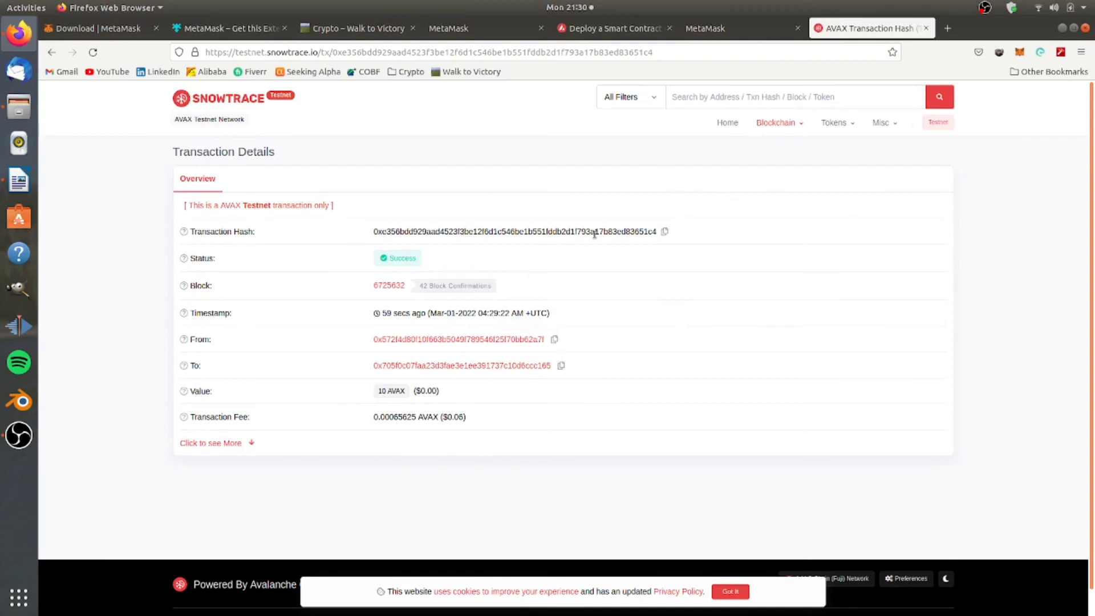
click(664, 232)
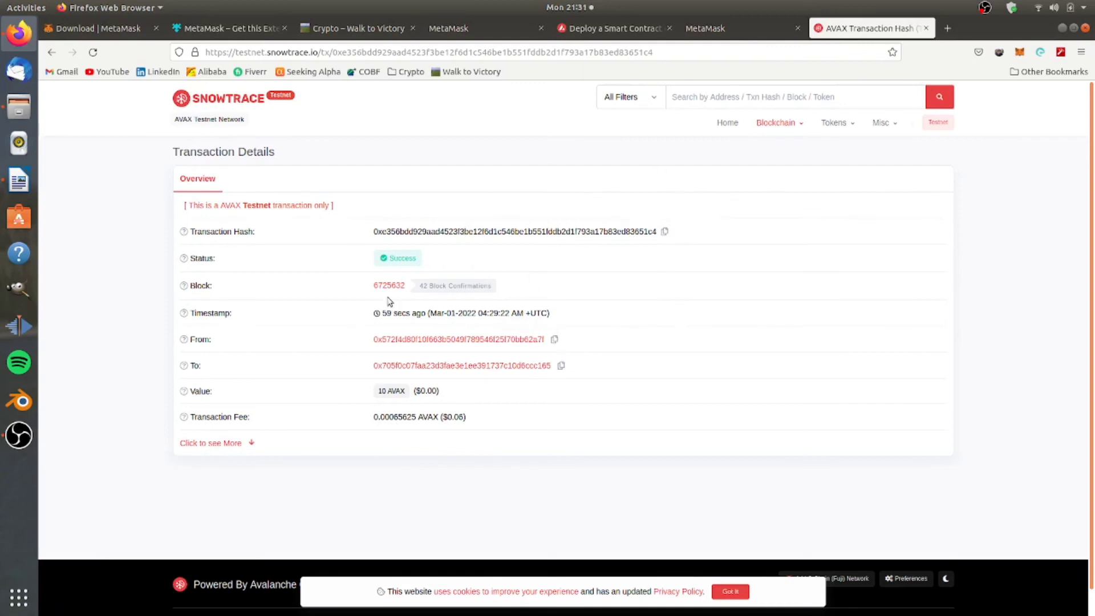
Open the wallet's address page from the transaction's To link and check its 10 AVAX balance and incoming transfer.
click(536, 367)
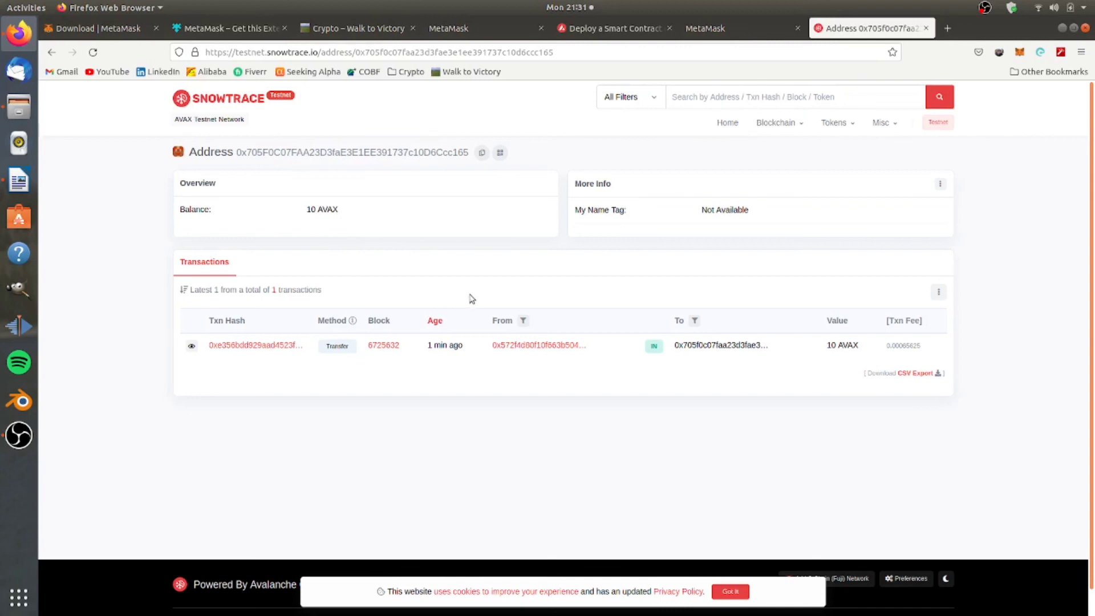
scroll(471, 295, down, 1)
scroll(470, 289, up, 1)
scroll(469, 285, down, 1)
scroll(371, 259, up, 1)
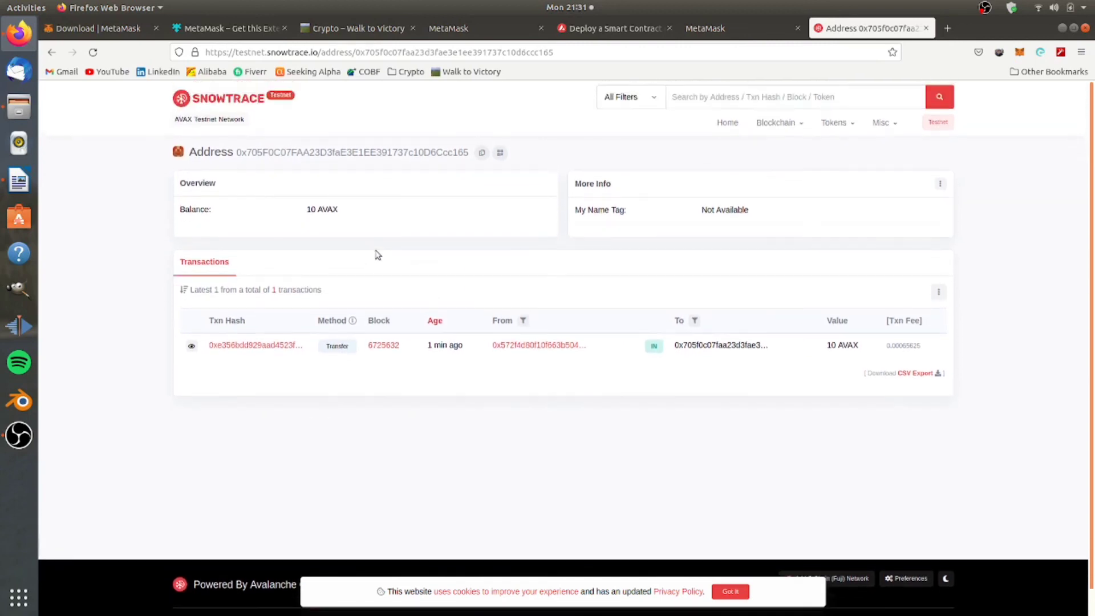